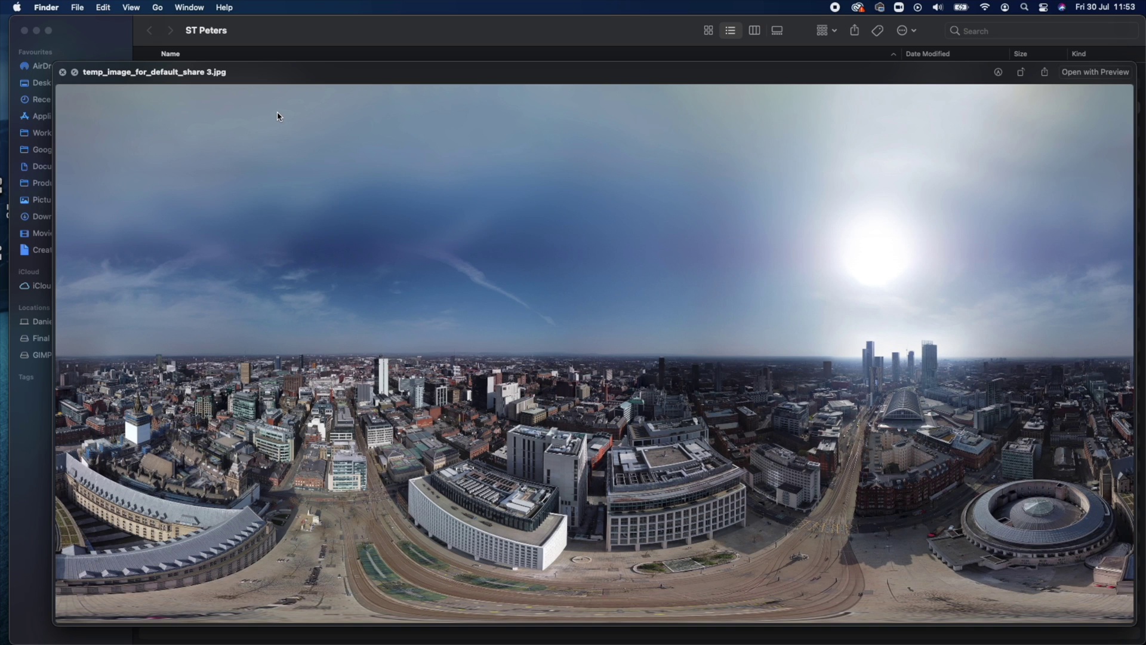
Step: Quick Look the original panorama copy and the next panorama JPG to compare them
key(space)
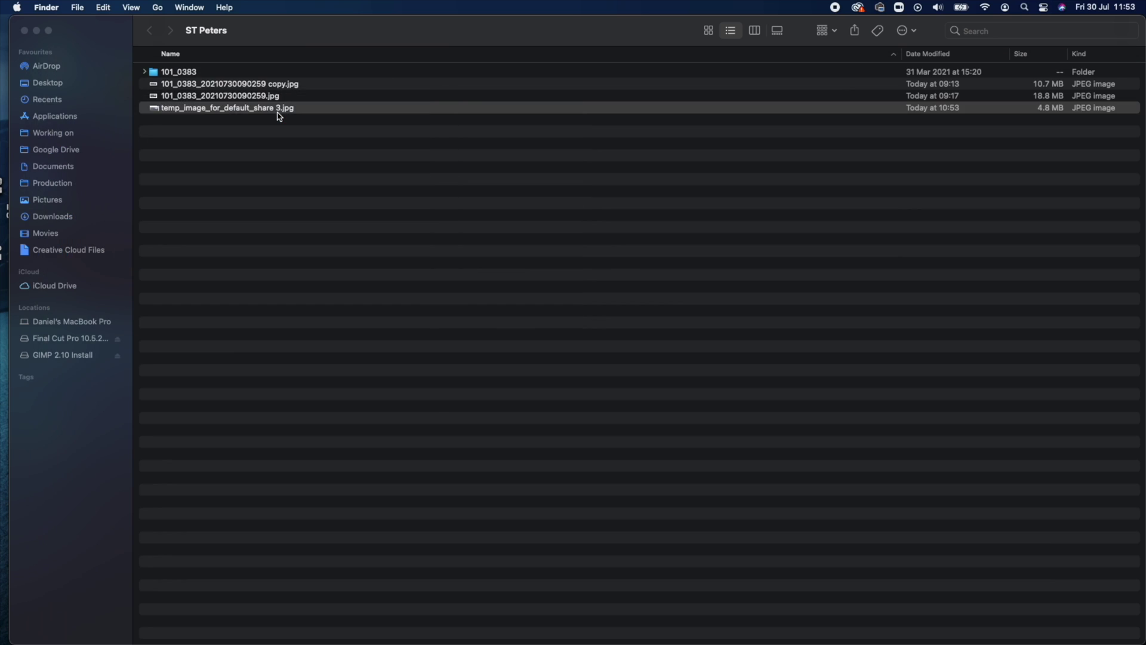
key(Up)
key(Up)
key(space)
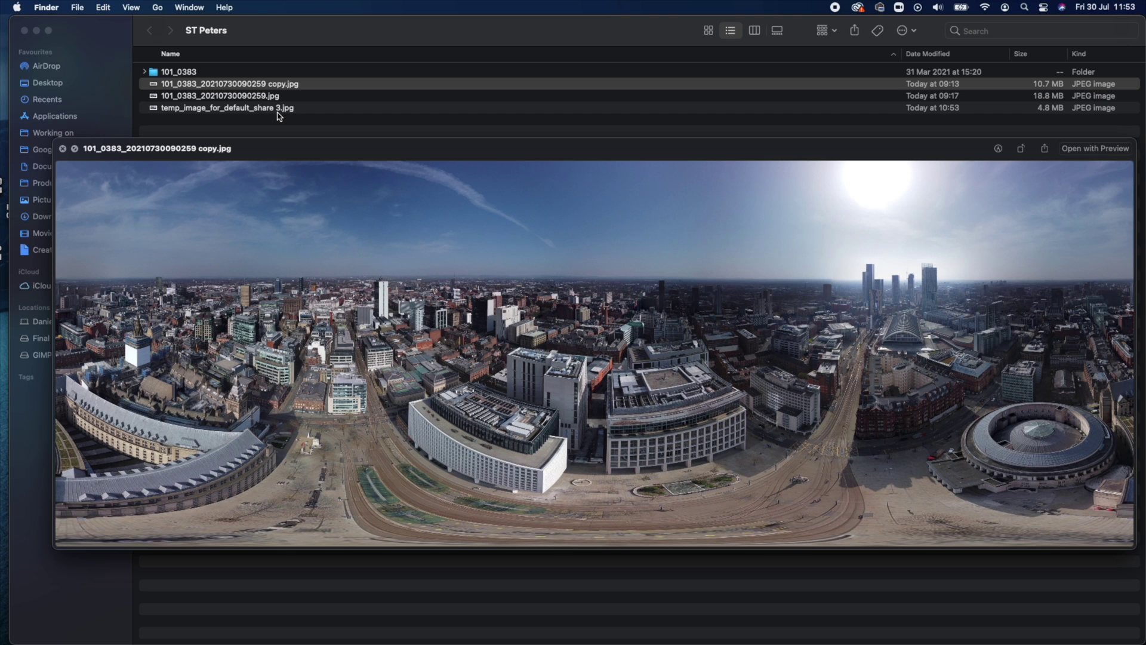
key(Down)
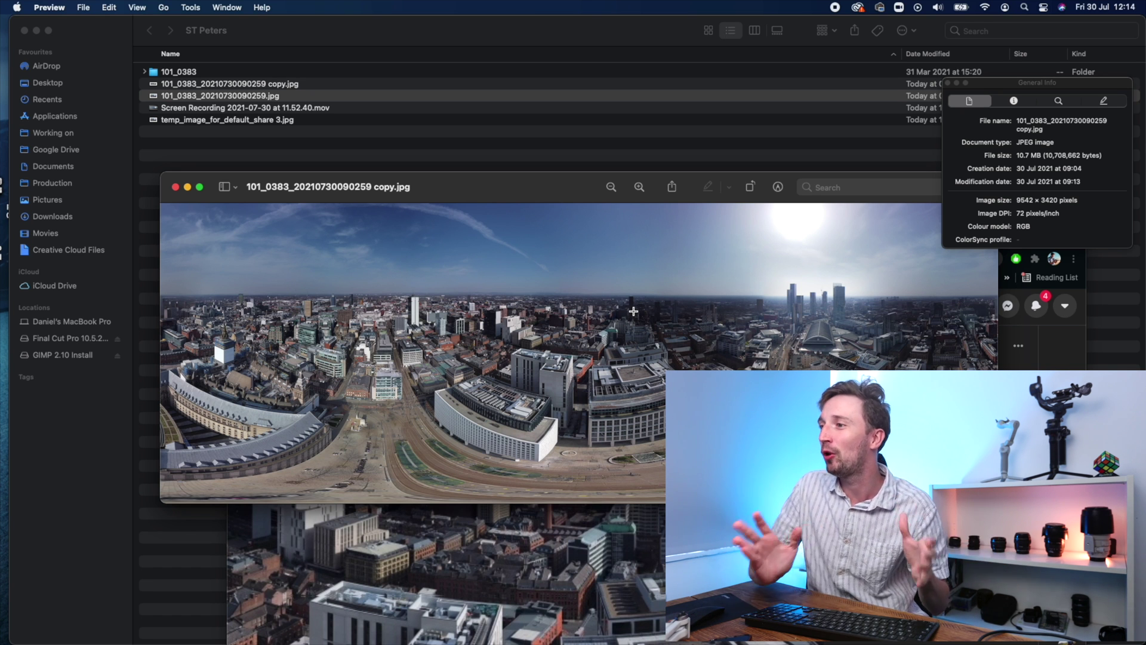
Step: Bring the Facebook 360 photo forward and tilt its view up toward the sky
key(super+Tab)
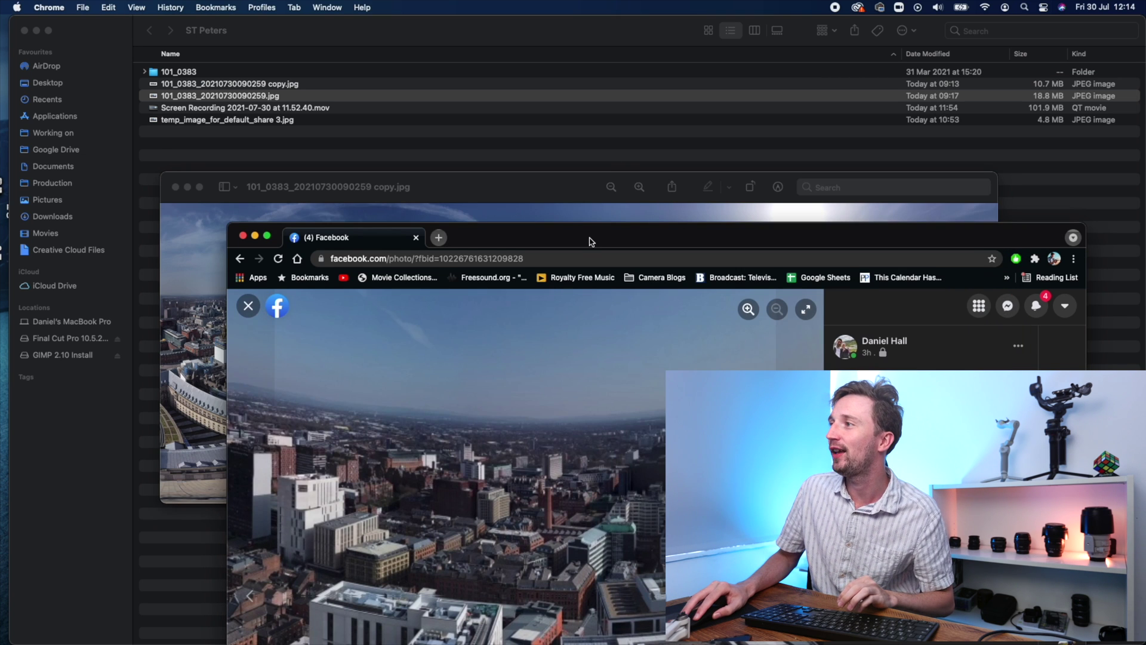
drag(590, 242, 548, 96)
drag(450, 307, 532, 369)
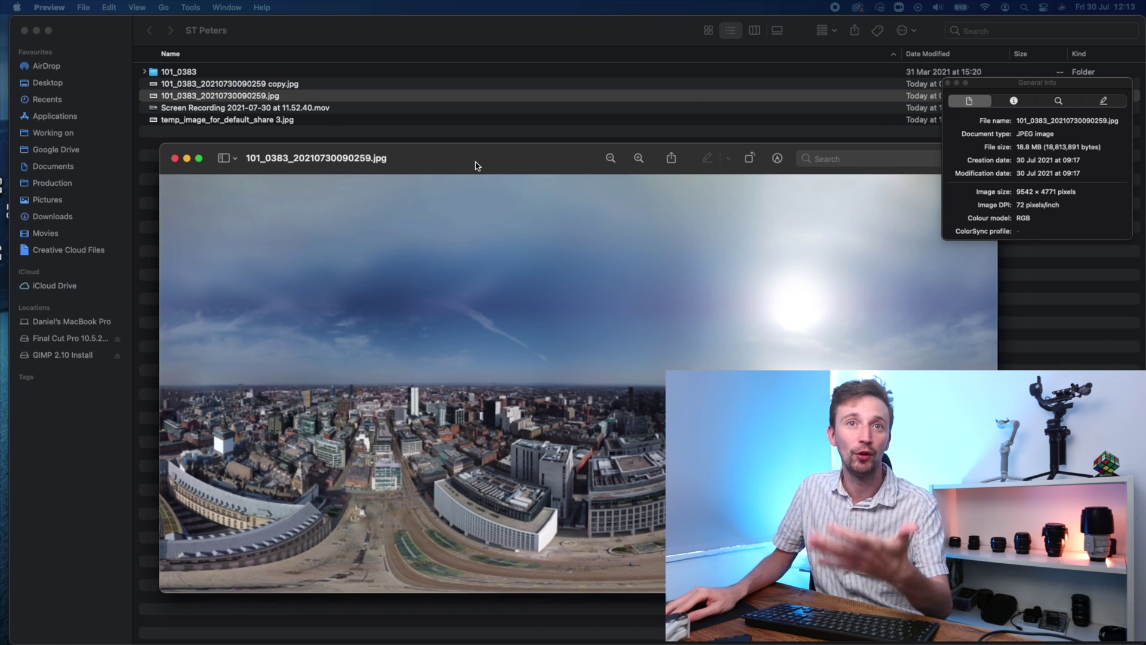
Step: Move the Preview window up and to the left
drag(478, 165, 442, 129)
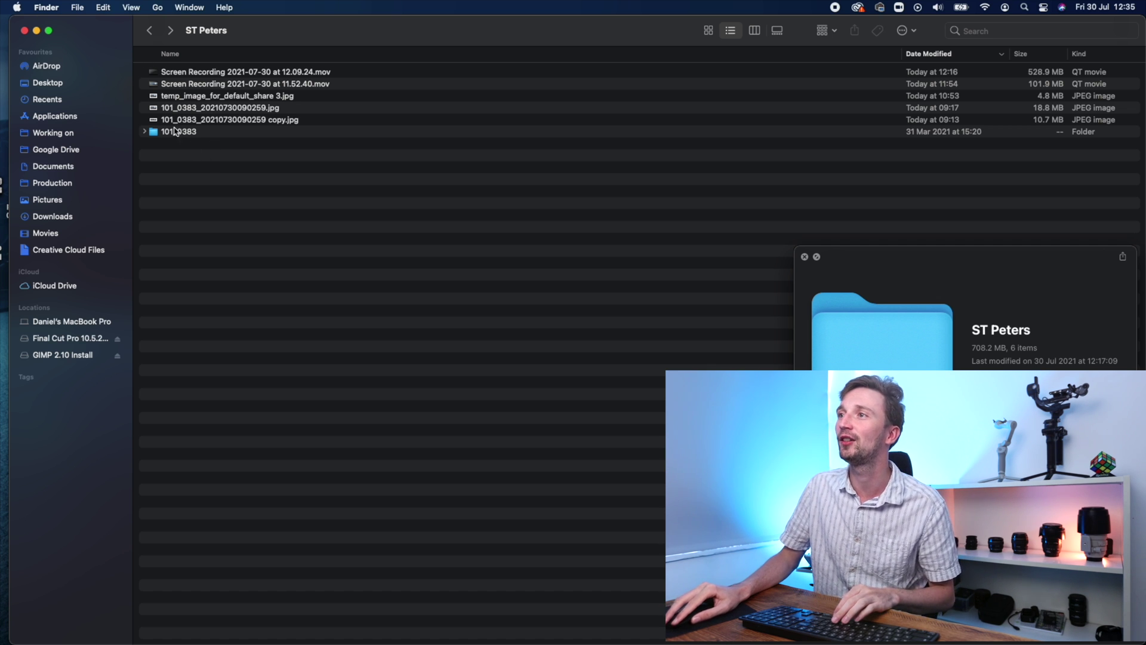
Step: Open the 101_0383 folder and Quick Look the DJI source photos, DJI_0005 through DJI_0012
double_click(179, 132)
click(200, 121)
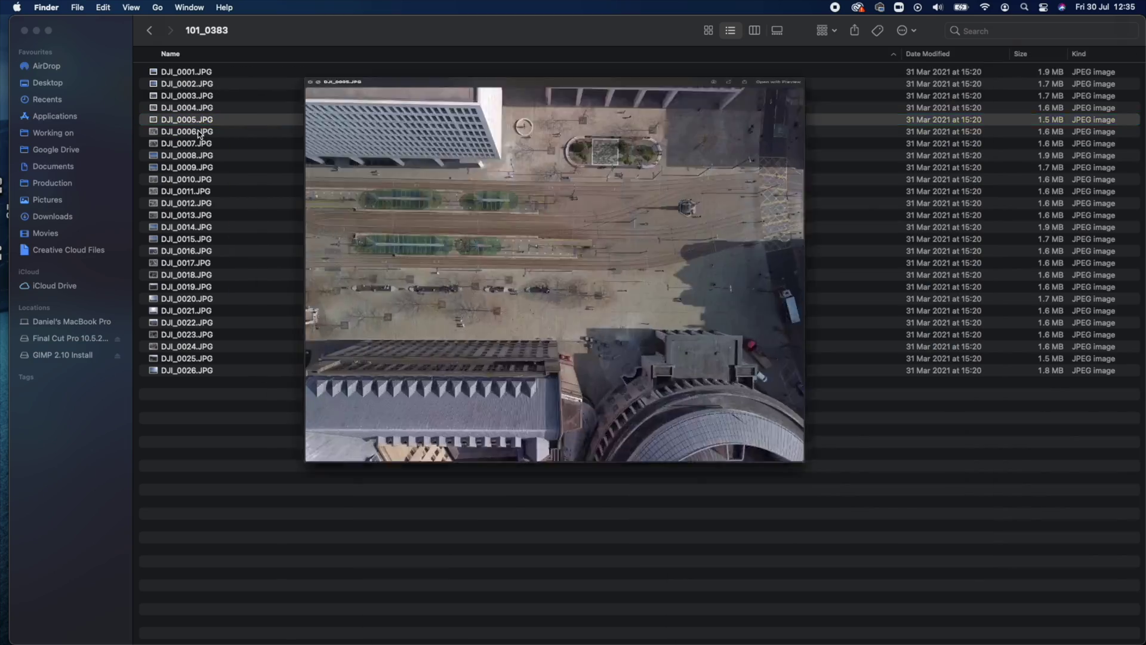
key(Down)
key(Down)
key(Down)
key(Down)
key(Down)
key(Down)
key(Down)
key(Down)
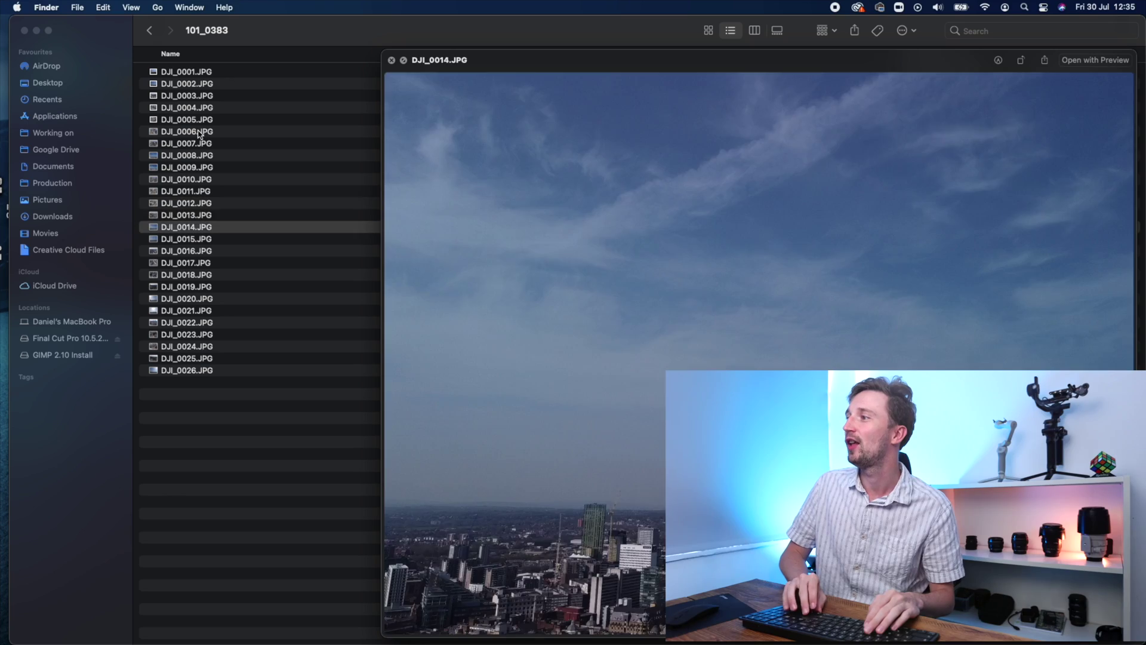
key(Up)
key(Up)
key(Up)
key(Up)
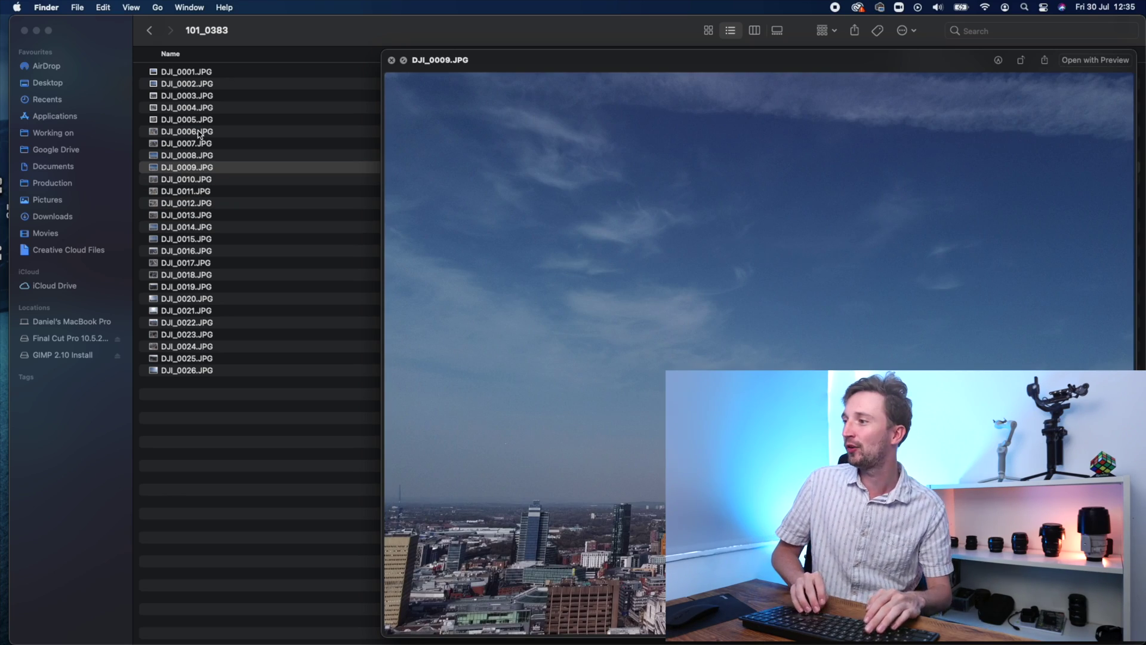
key(Down)
key(Down)
key(Down)
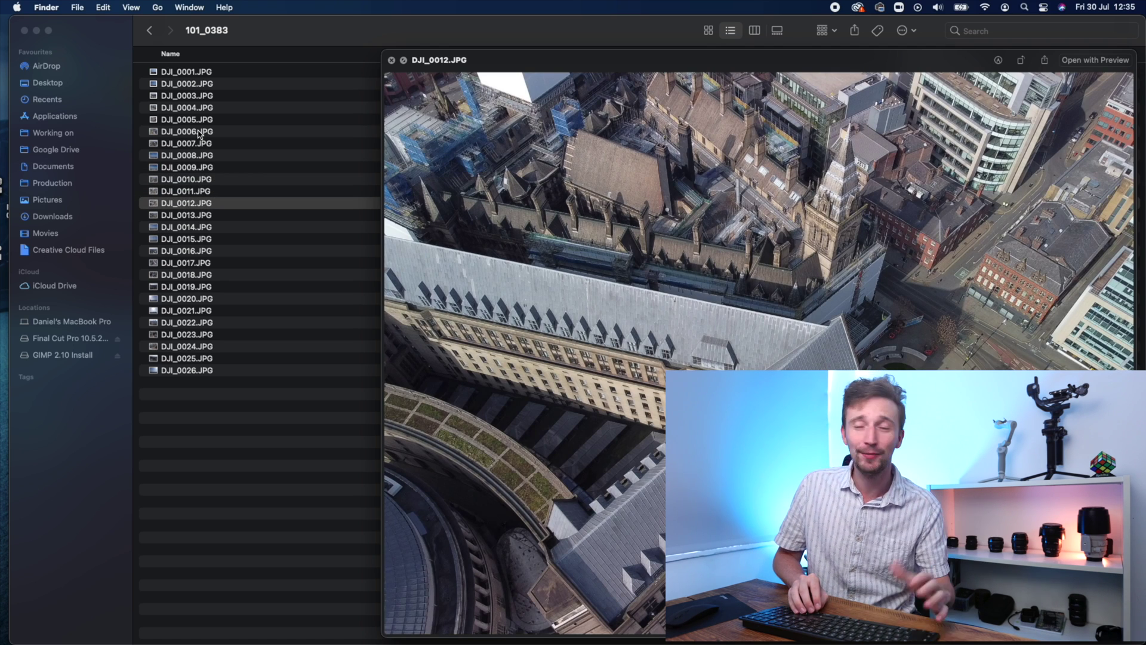
key(Up)
key(Up)
key(Up)
key(Up)
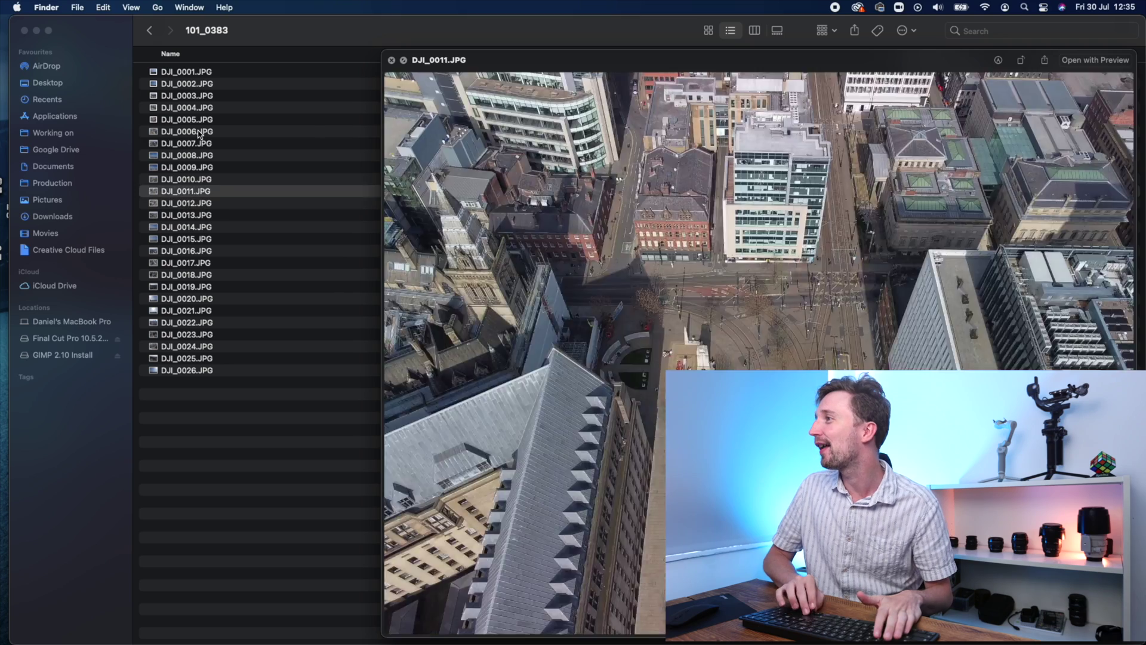
key(Down)
key(Down)
key(space)
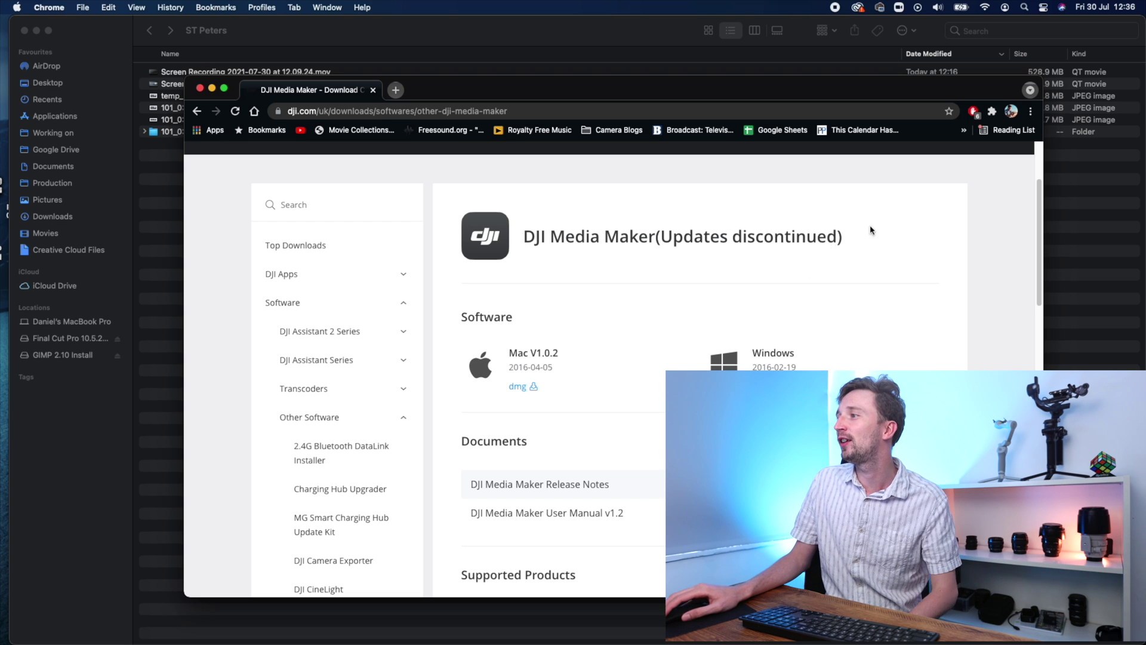
Step: Highlight the 'updates discontinued' note on the DJI Media Maker download page
drag(872, 230, 711, 226)
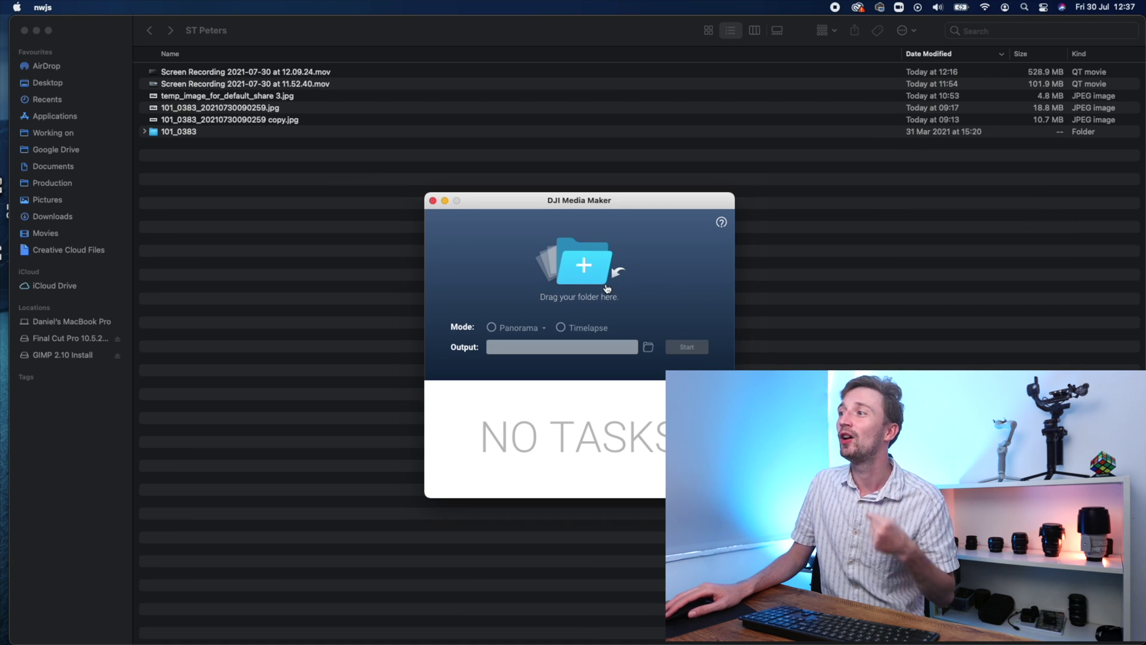
Step: Load the 101_0383 folder into DJI Media Maker and choose 360° Panorama mode
drag(176, 134, 601, 254)
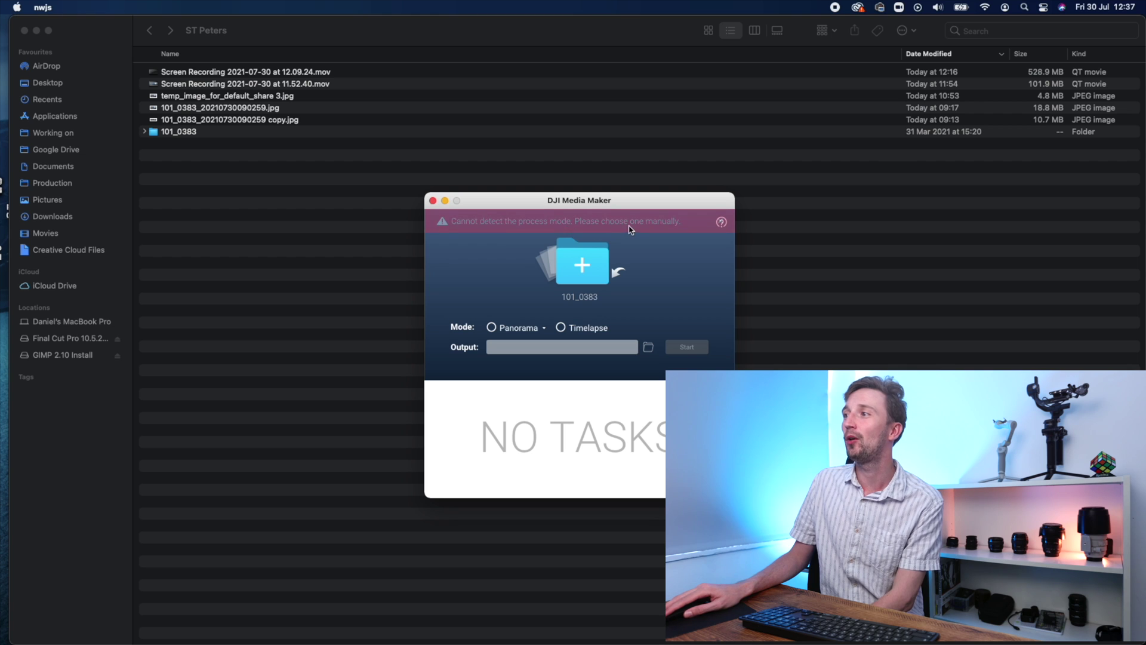
click(506, 330)
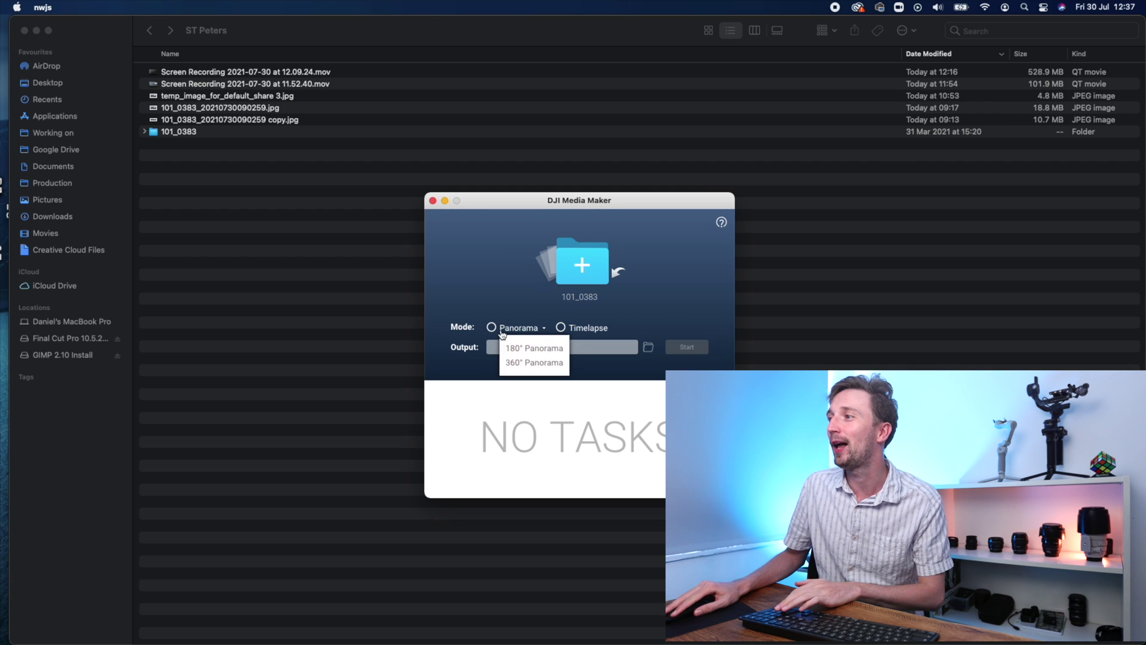
click(535, 362)
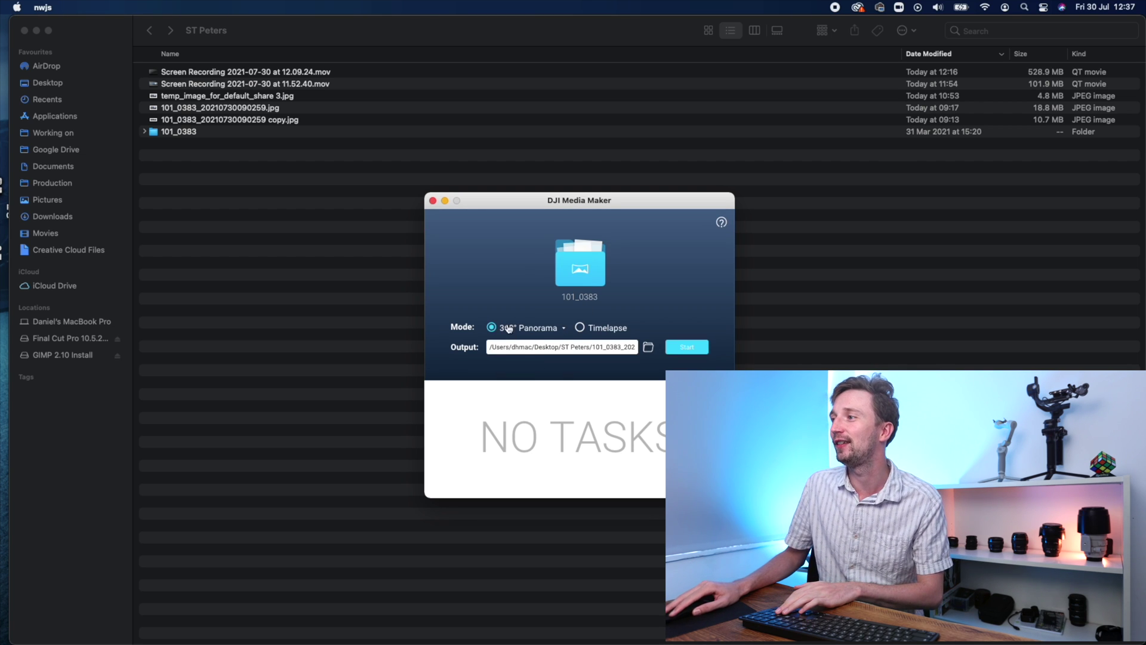
Step: Name the stitched output 'Suitable Name' and start stitching the panorama
click(649, 347)
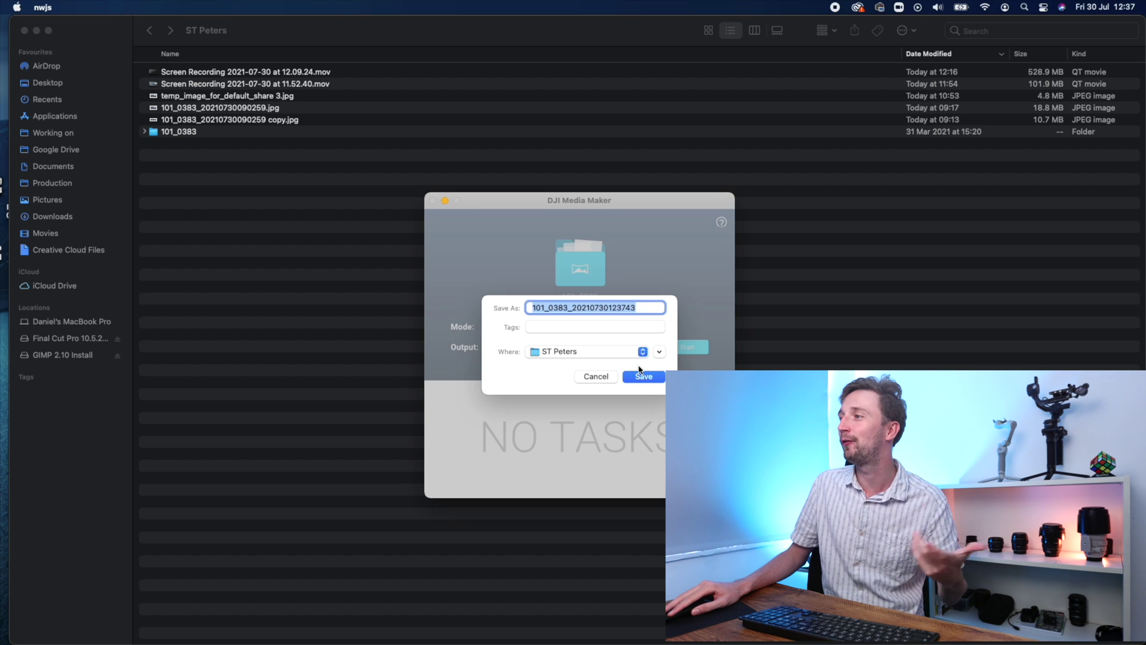
text(Suitable Name)
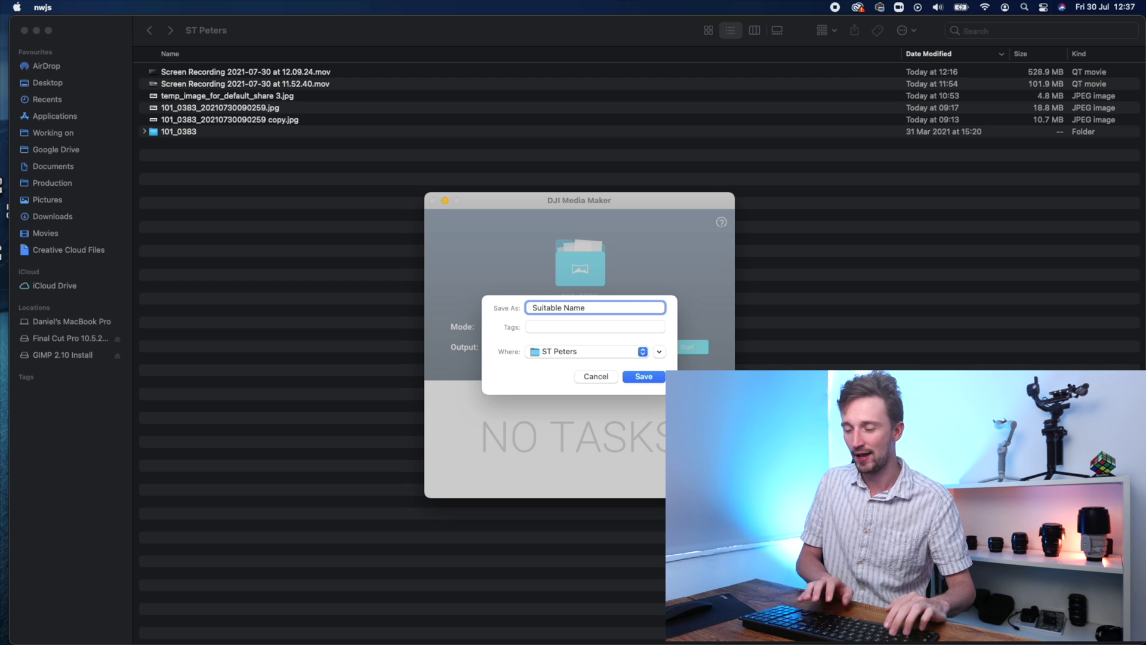
key(Return)
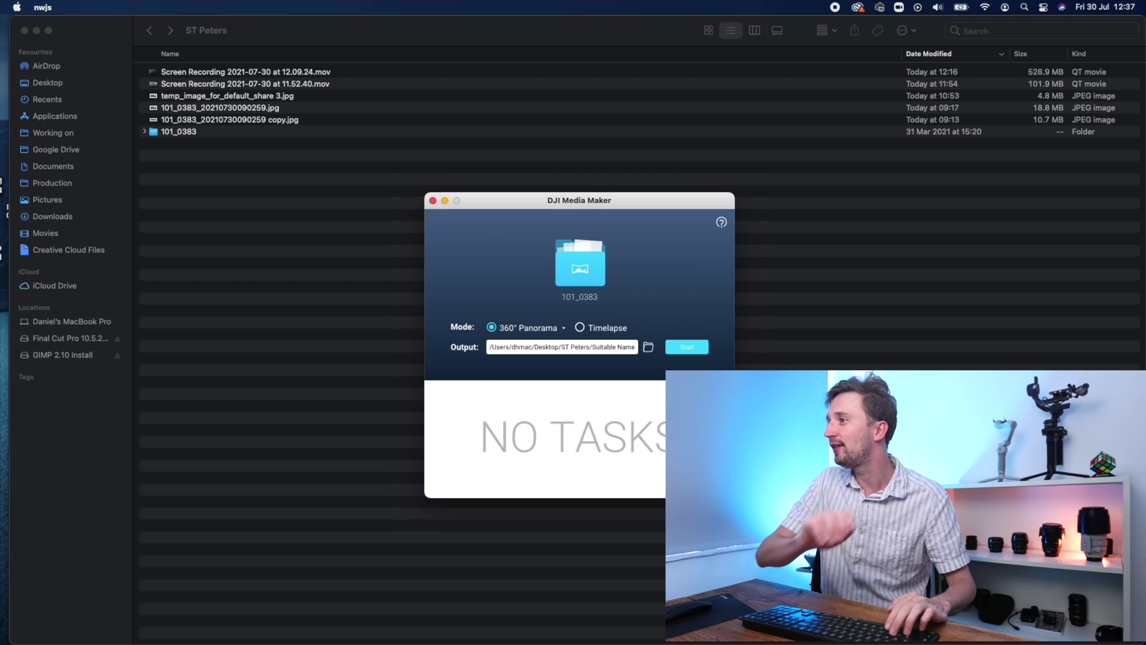
click(687, 354)
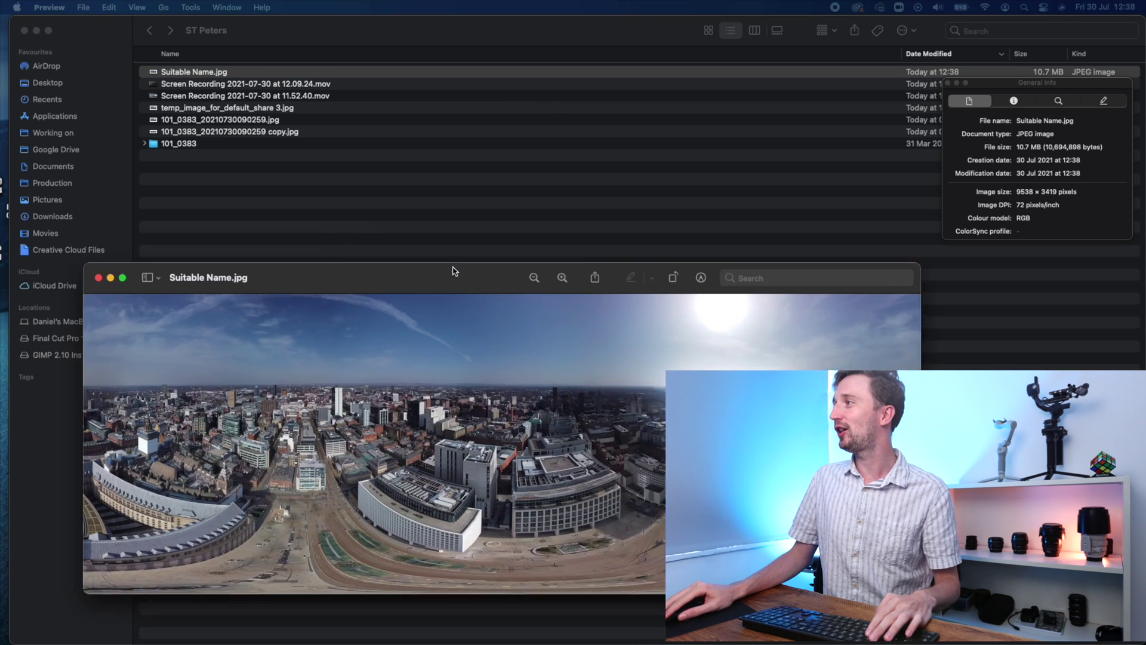
Step: Move the Preview window showing Suitable Name.jpg up and to the right
drag(453, 271, 481, 172)
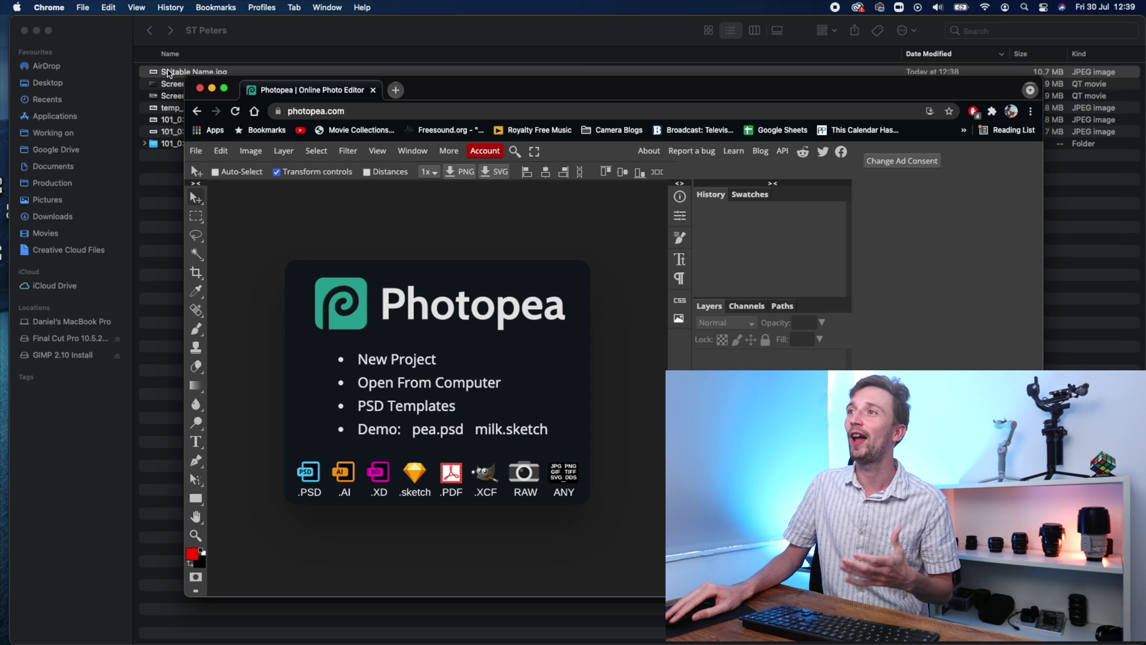
Step: Drop Suitable Name.jpg onto the Photopea canvas and make the window full screen
drag(169, 73, 388, 335)
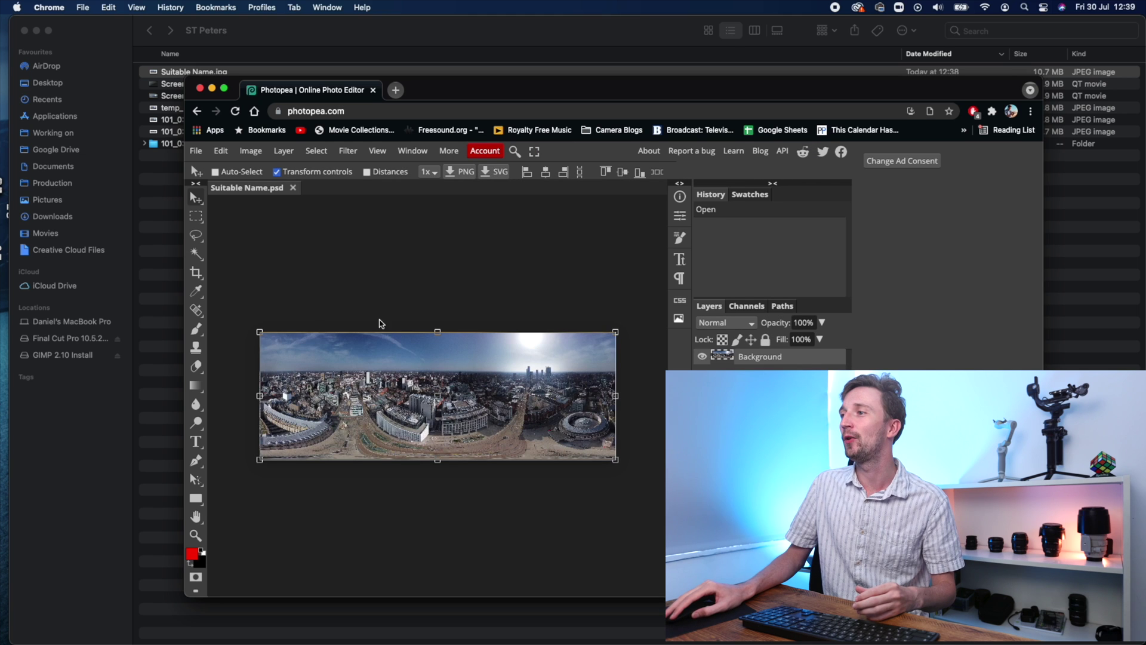
click(224, 88)
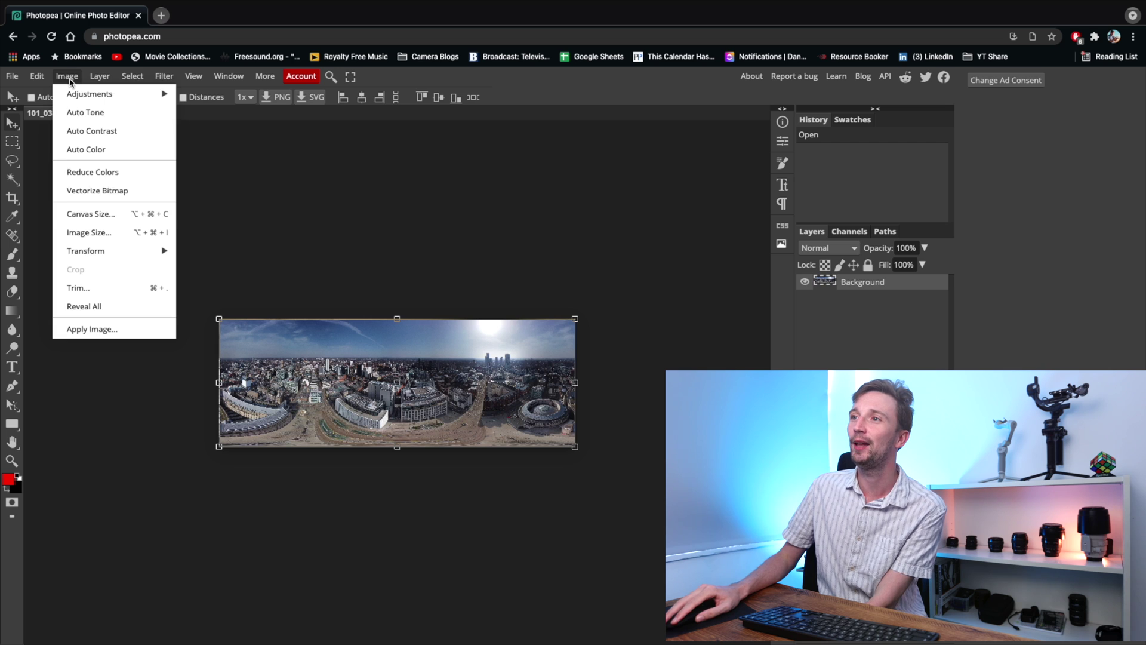
Step: Set the canvas height to 4771 px (9542/2), anchored at bottom centre
click(135, 218)
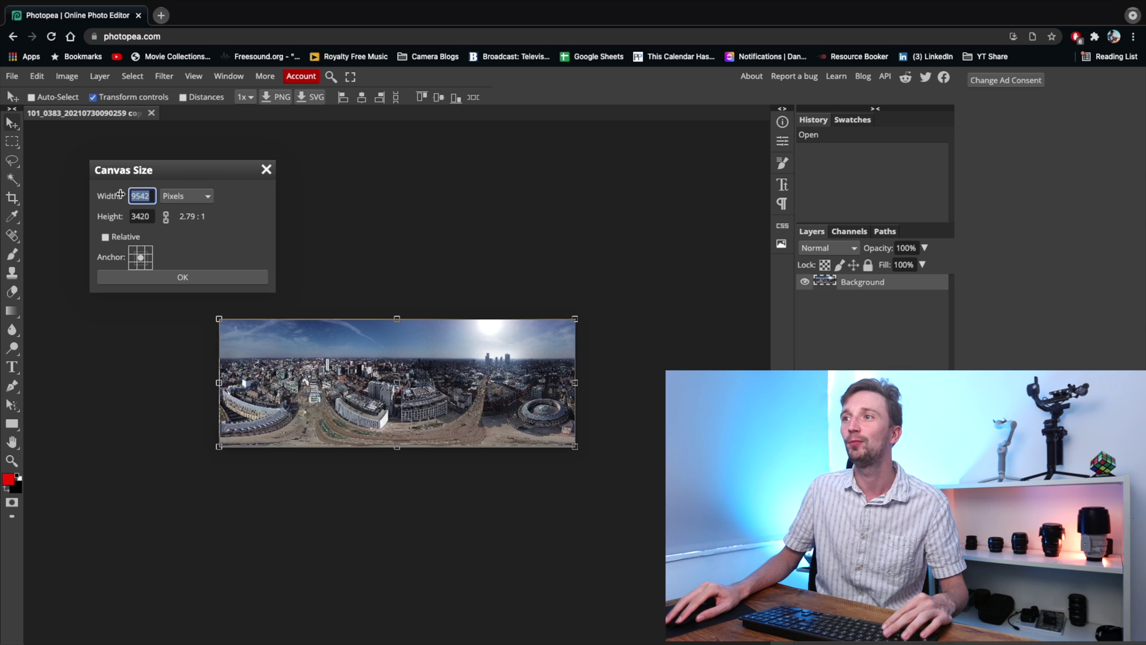
click(152, 216)
text(9542)
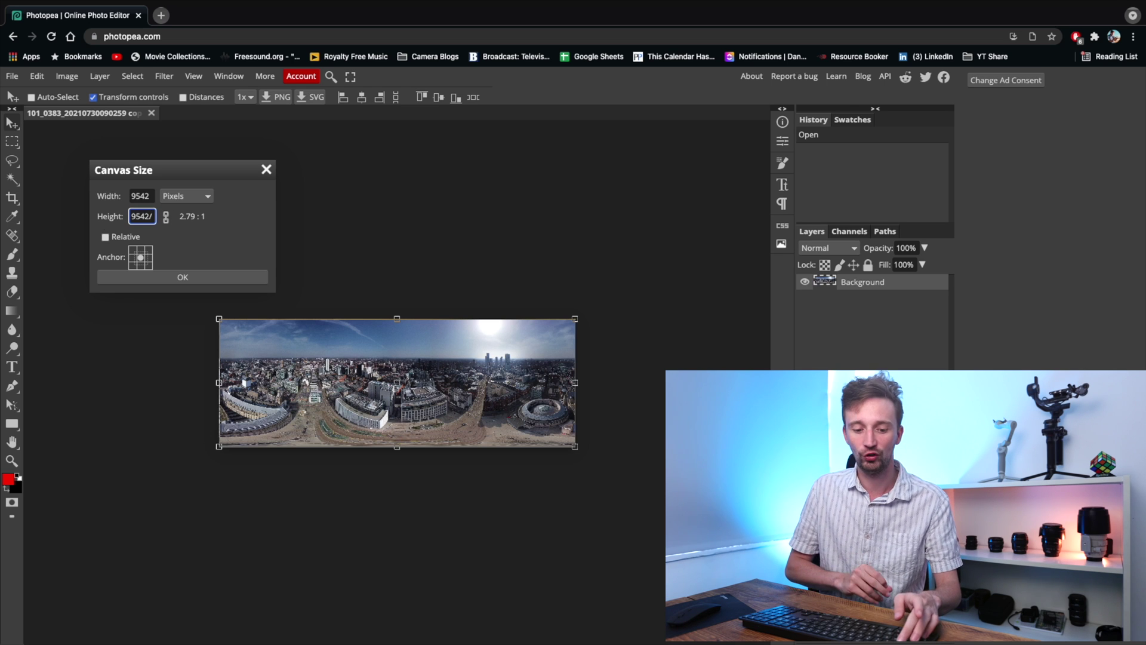
text(/2)
key(Return)
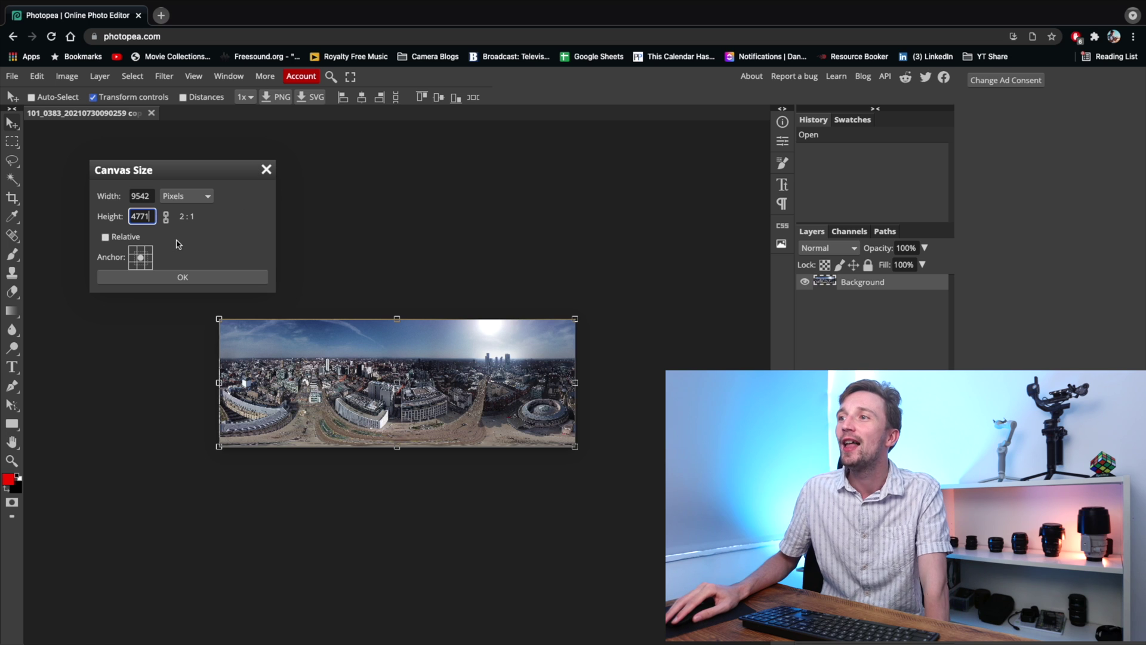
click(142, 267)
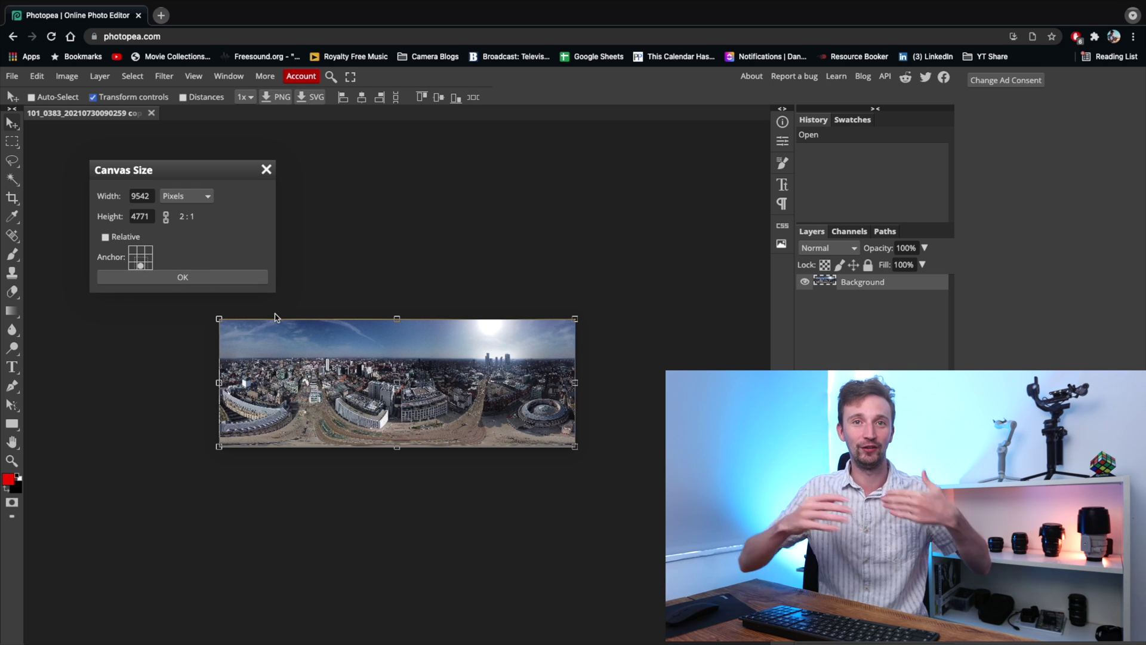
click(183, 277)
key(Escape)
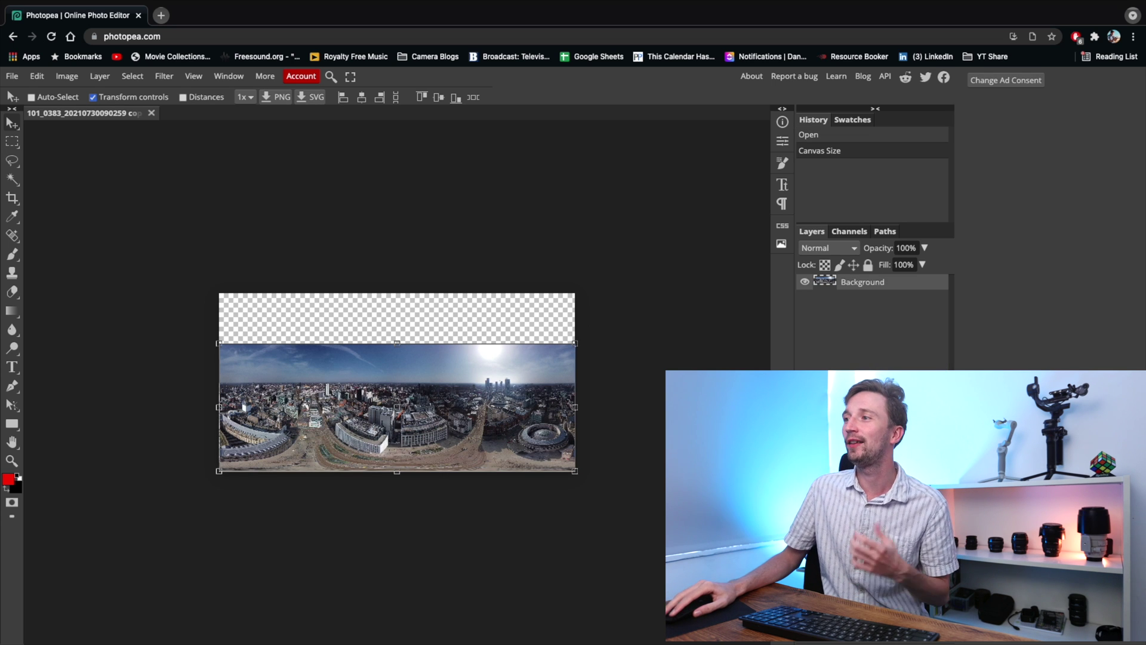
Step: Duplicate the Background layer as Layer 1 and begin transforming the copy
right_click(869, 291)
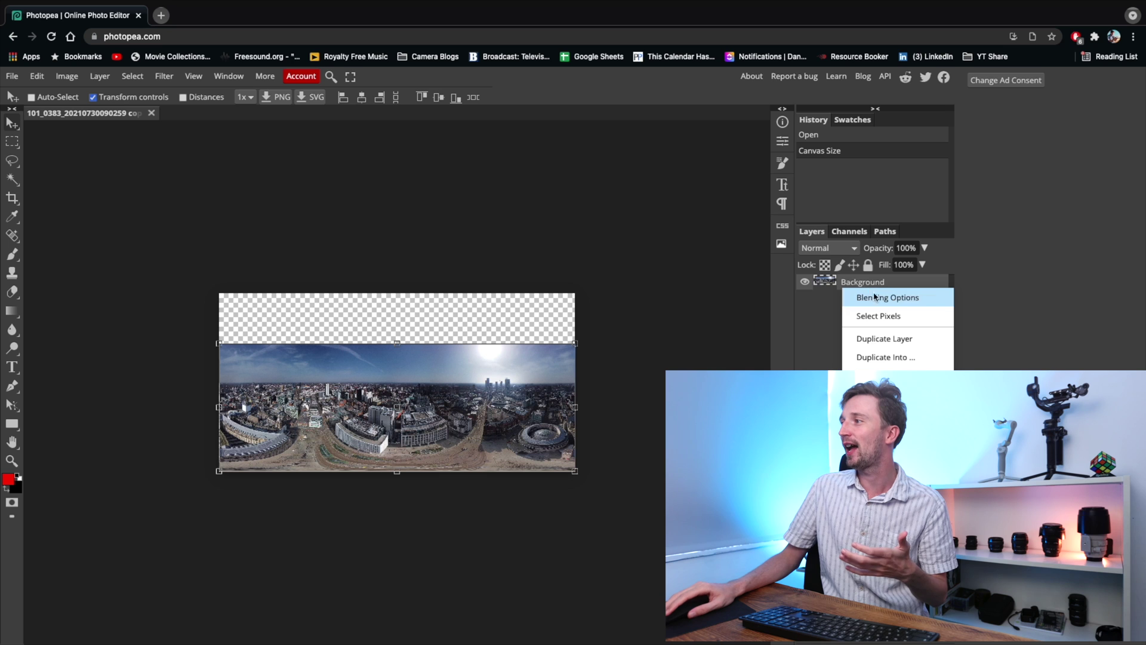
click(911, 344)
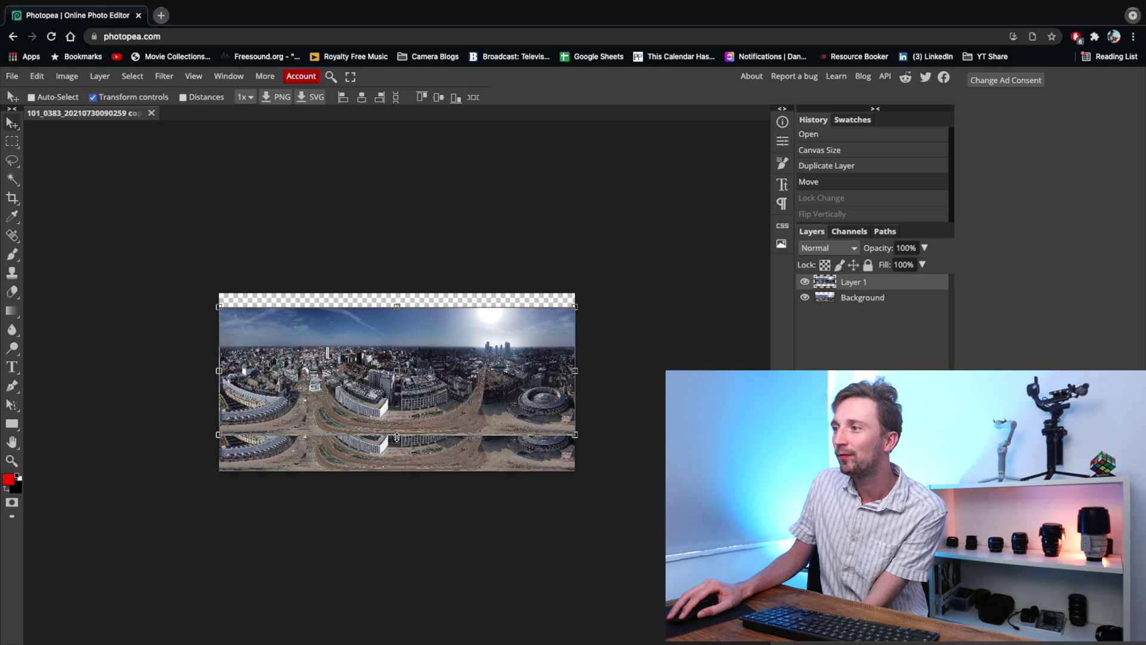
drag(397, 436, 399, 434)
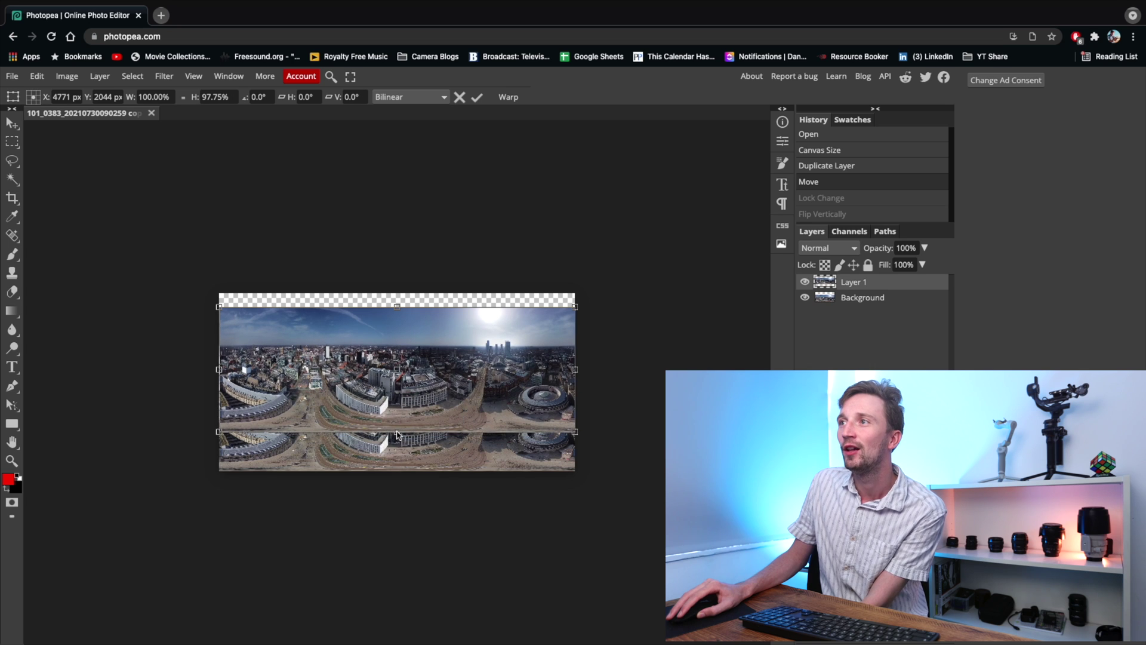
Step: Flip Layer 1 vertically to -100% height and raise it so its sky mirrors upward
click(203, 98)
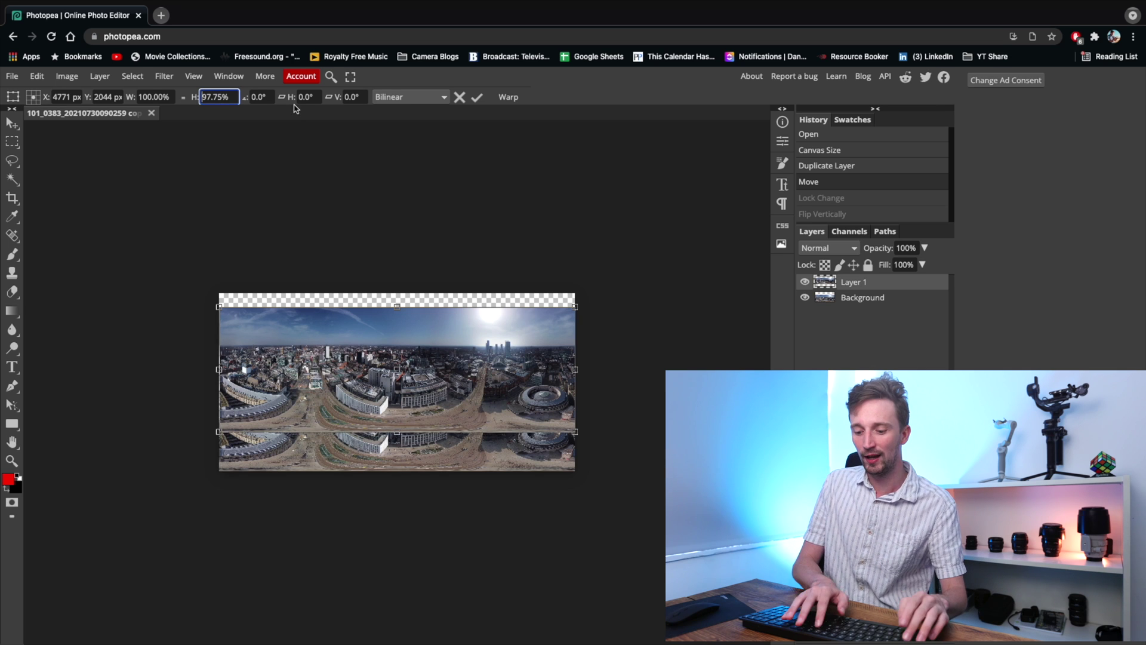
text(-)
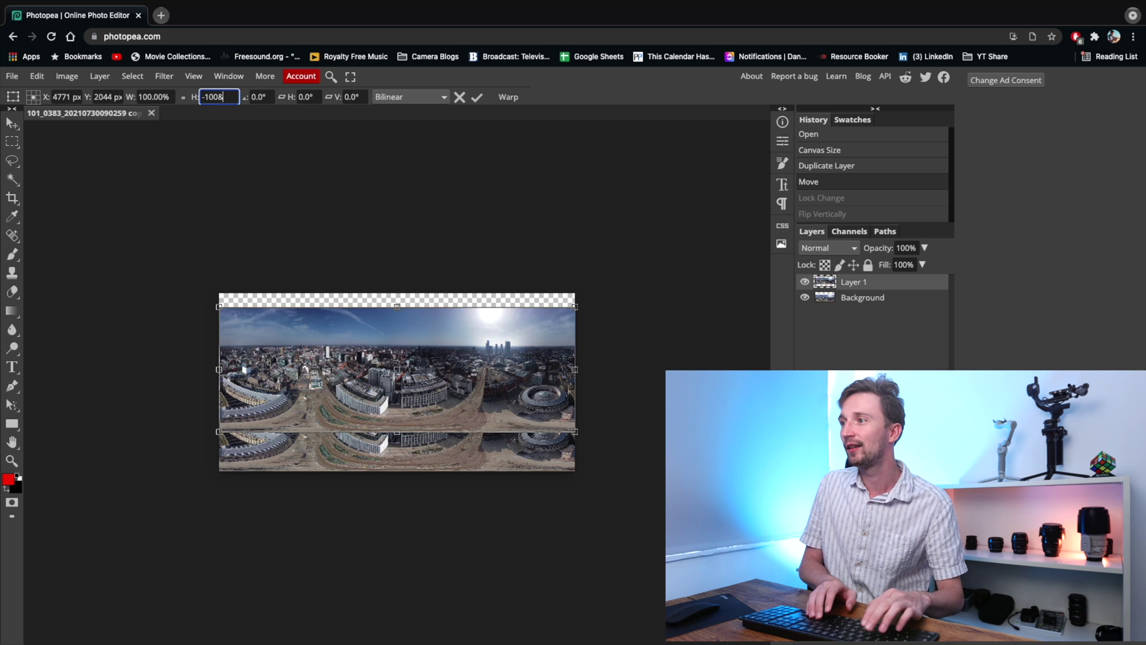
text(100)
key(Return)
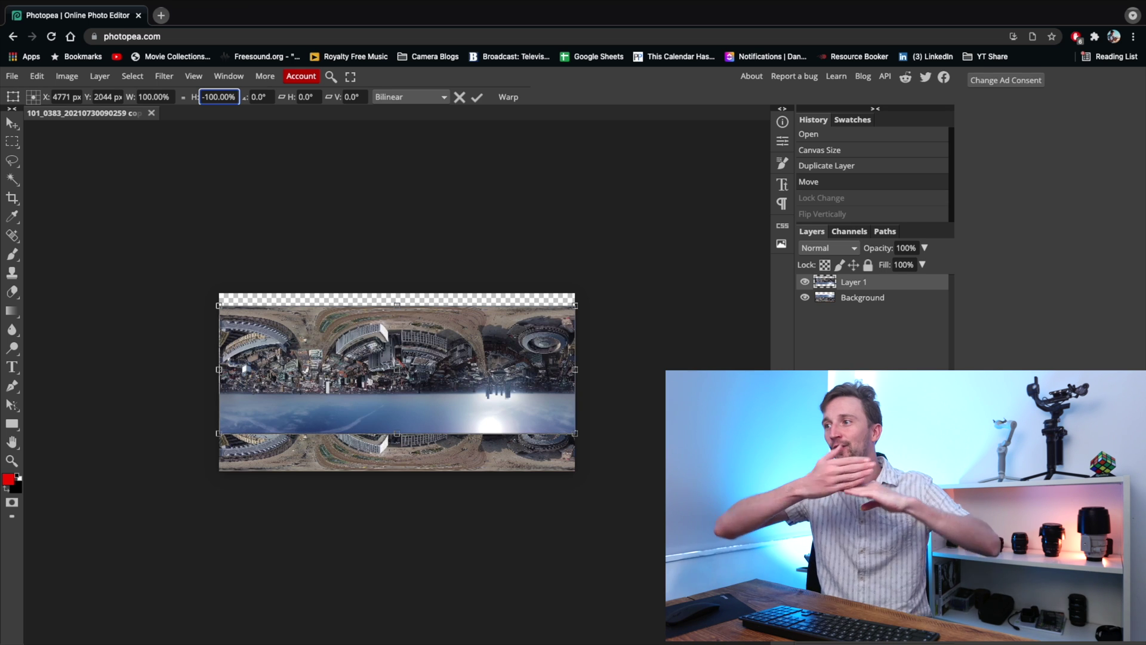
drag(423, 331, 422, 261)
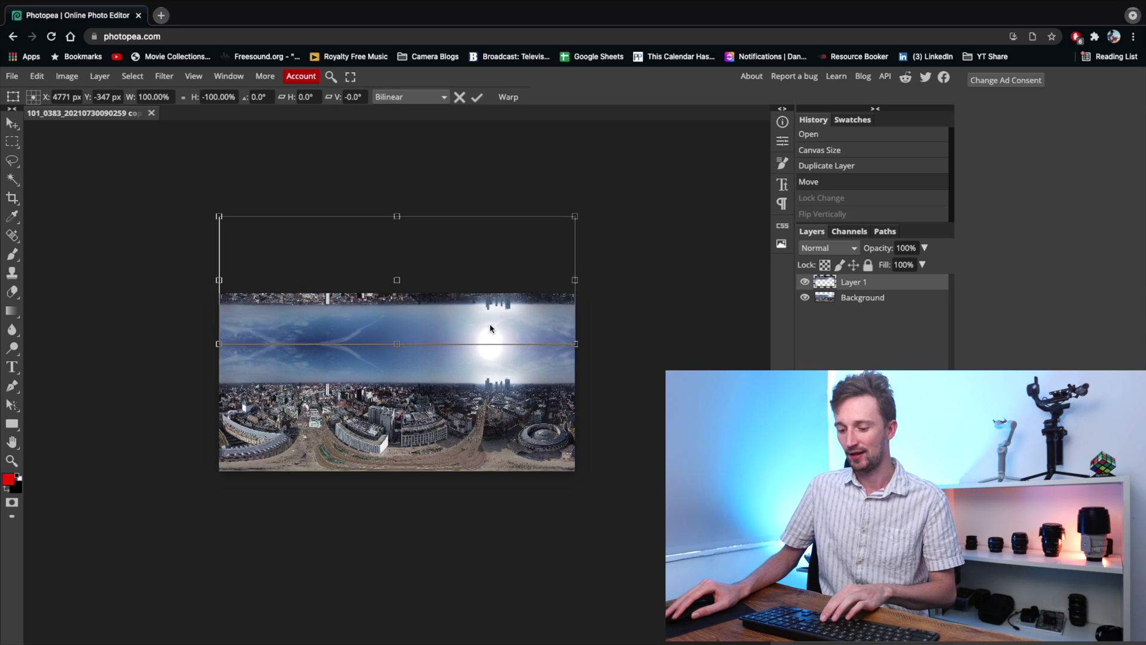
key(Return)
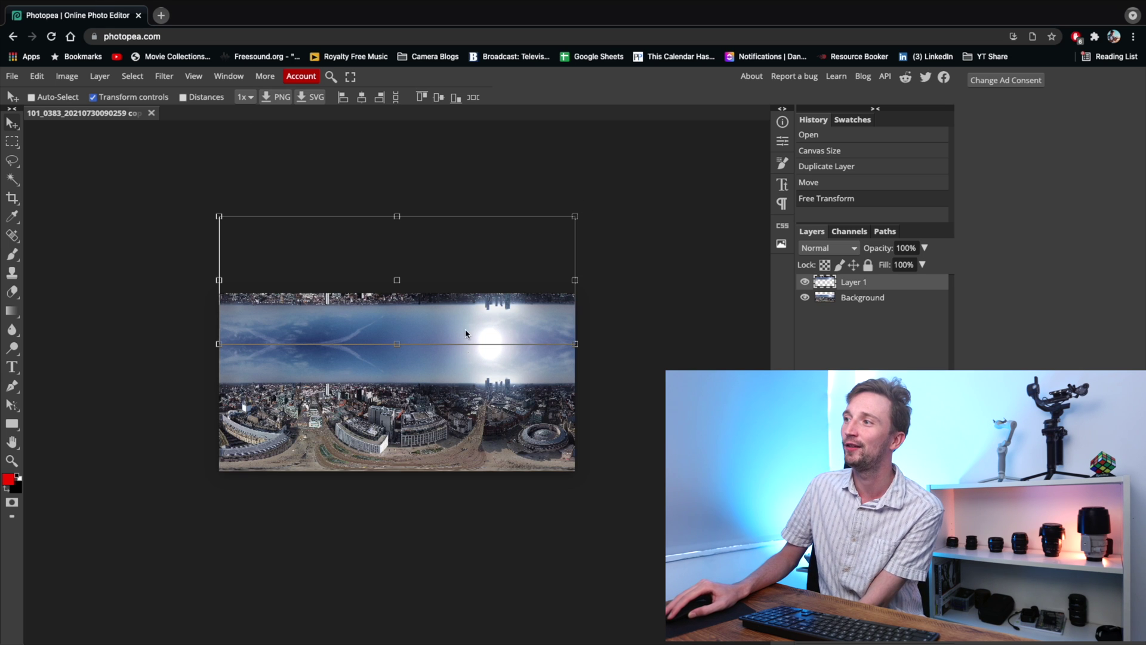
Step: Apply a 56 px Gaussian Blur to the flipped sky layer and nudge it down slightly
click(164, 76)
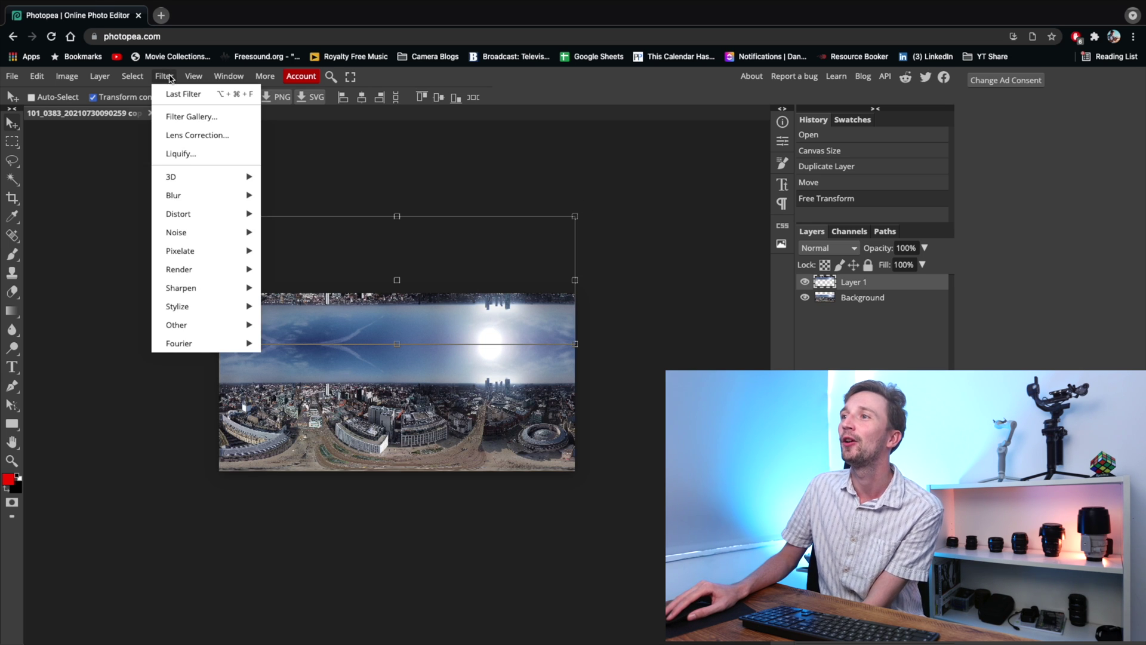
mouse_move(205, 200)
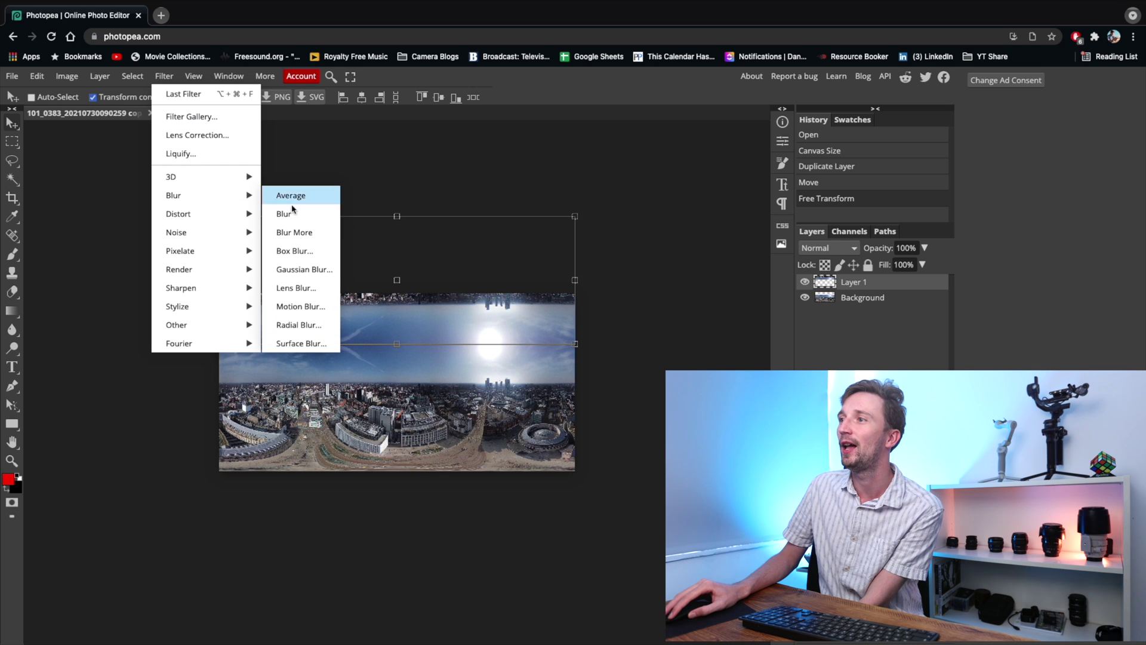
click(320, 270)
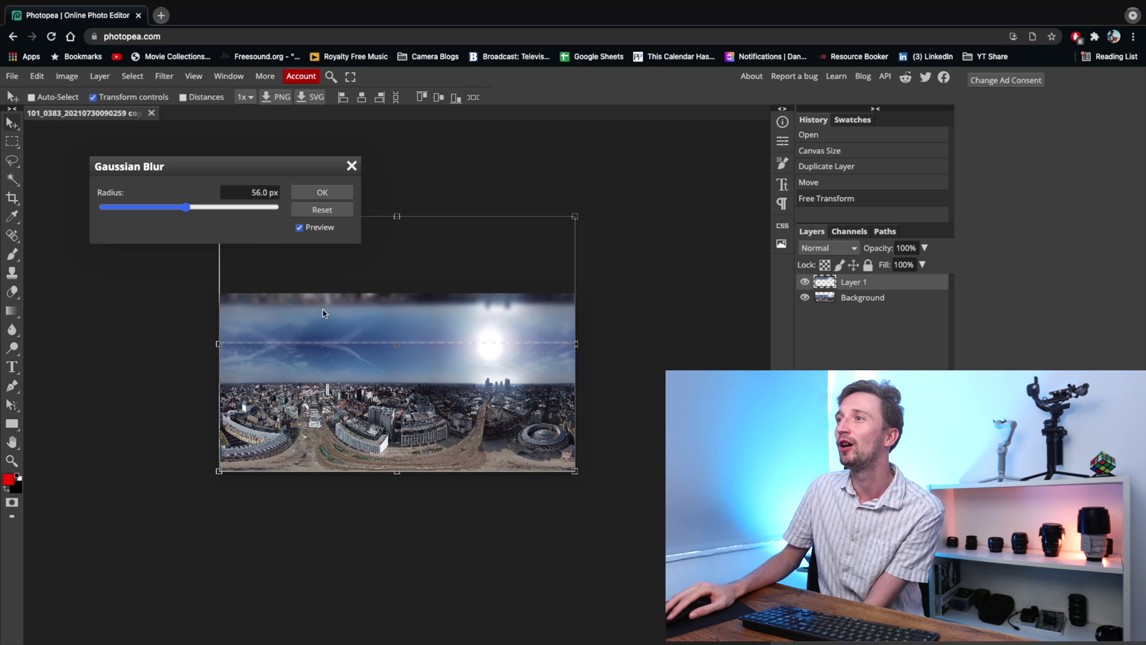
click(321, 194)
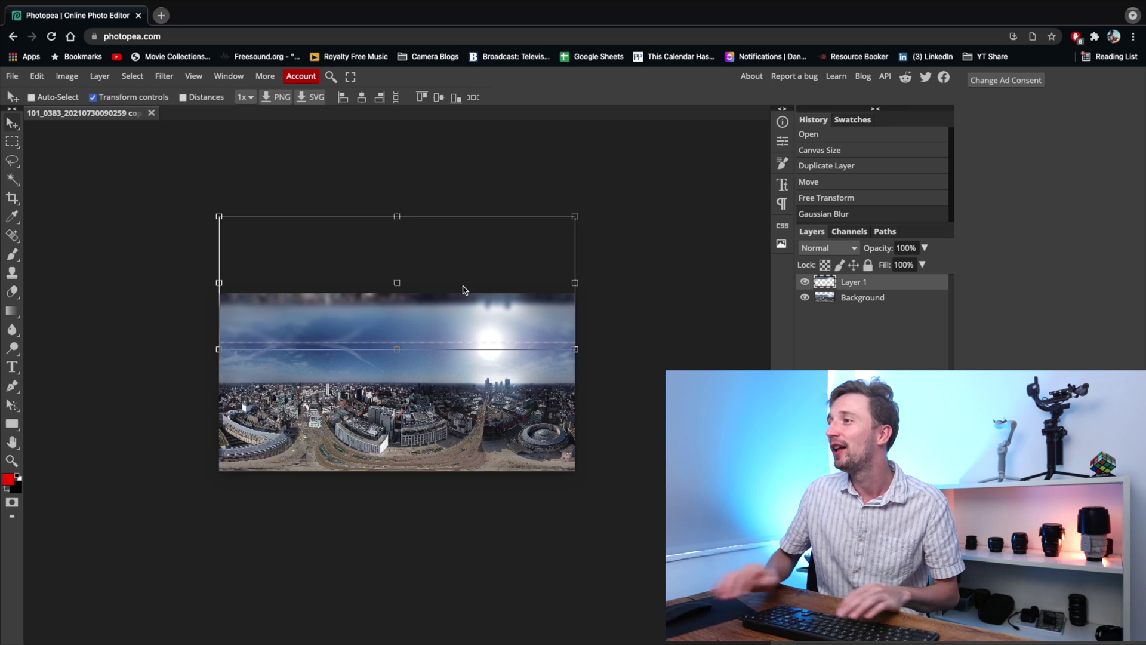
drag(450, 291, 448, 295)
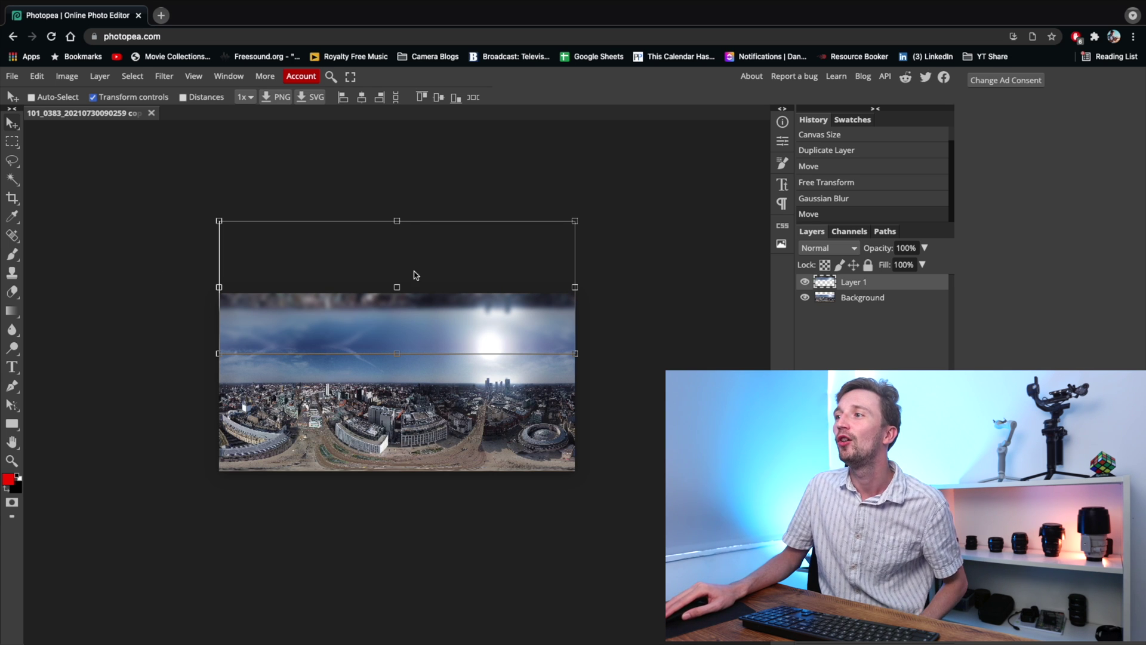
Step: Stretch the blurred sky layer to 137.44% height so it fills the empty top of the canvas
drag(398, 220, 391, 171)
drag(448, 279, 450, 282)
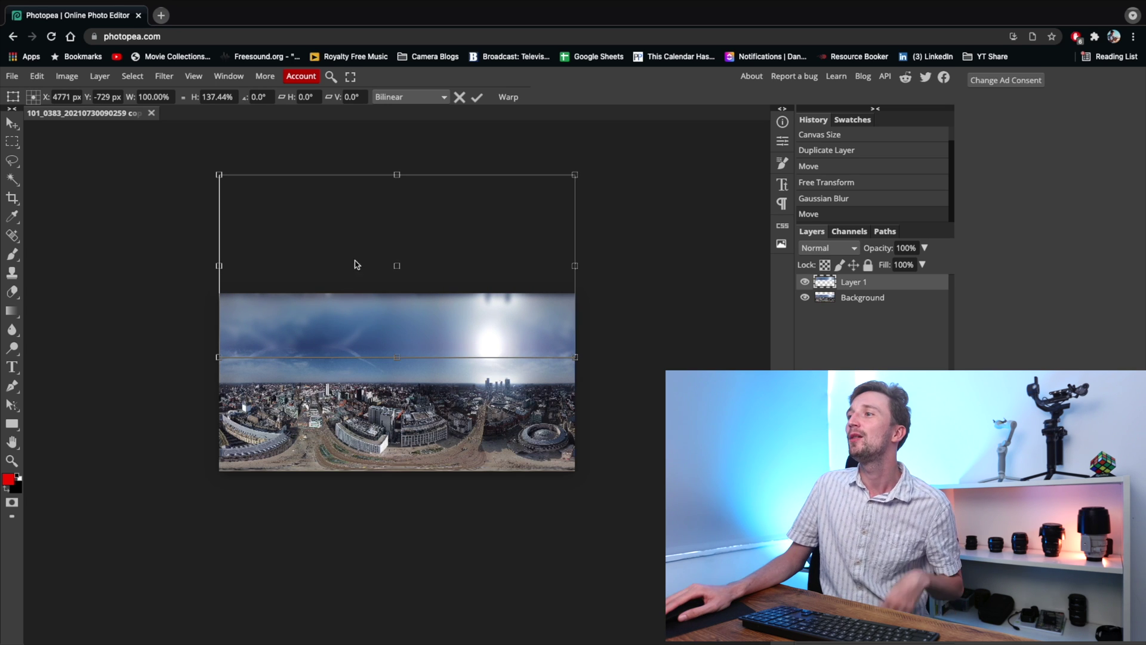
drag(400, 174, 400, 166)
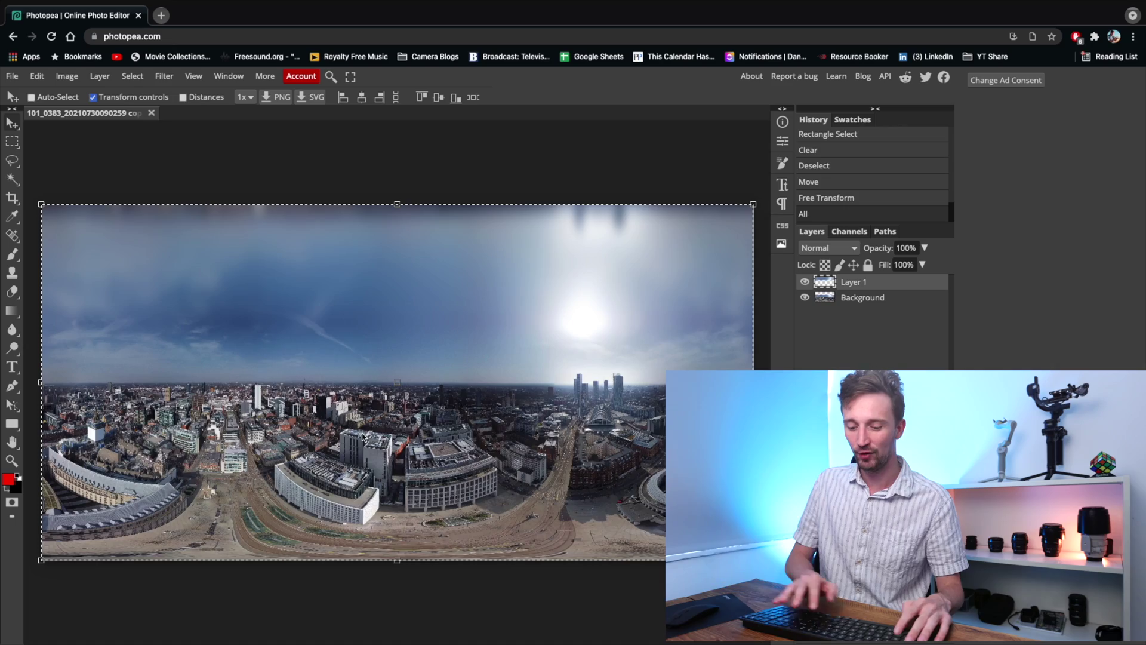
Step: Shift the sky layer slightly, then zoom and pan across the city to inspect detail
drag(362, 436, 334, 466)
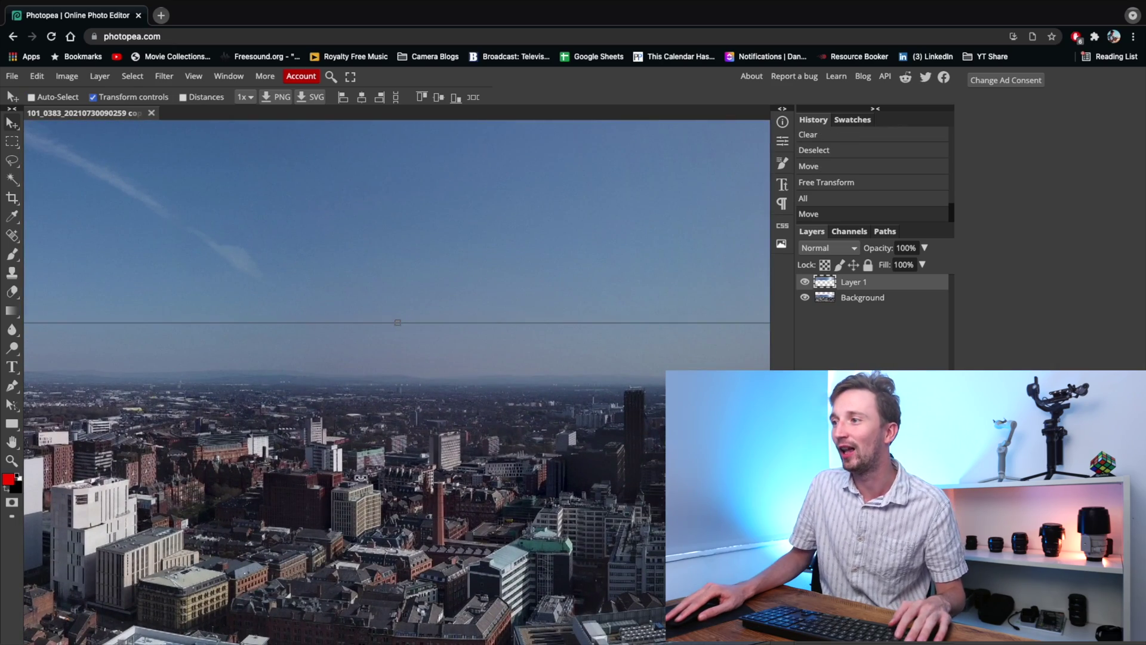
scroll(305, 472, down, 6)
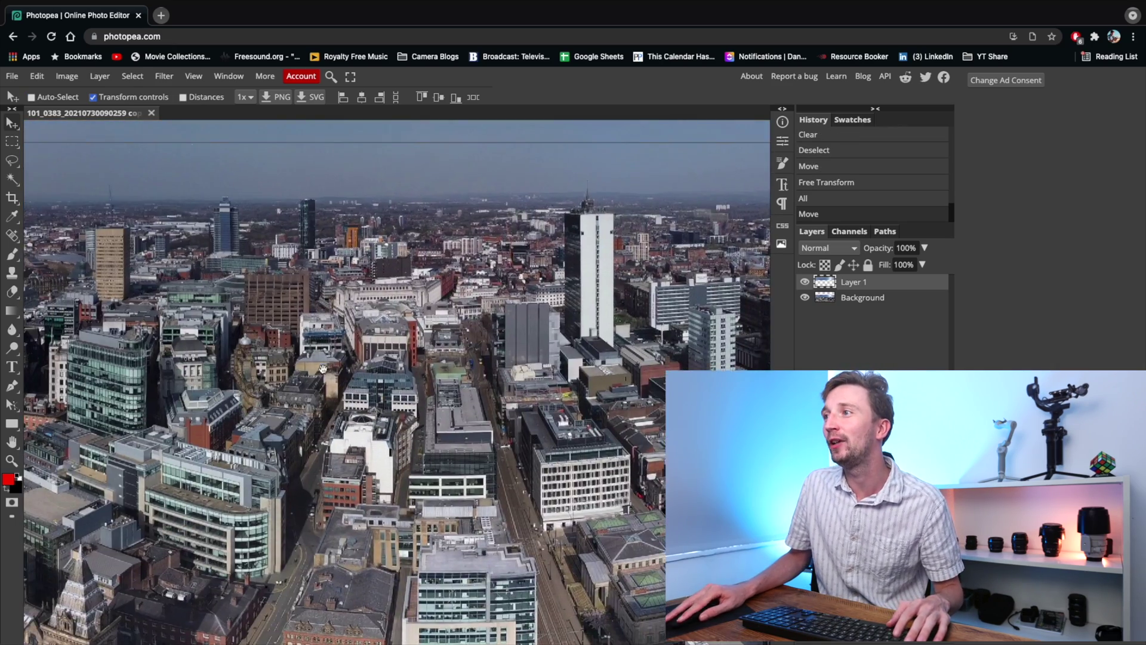
drag(322, 368, 610, 408)
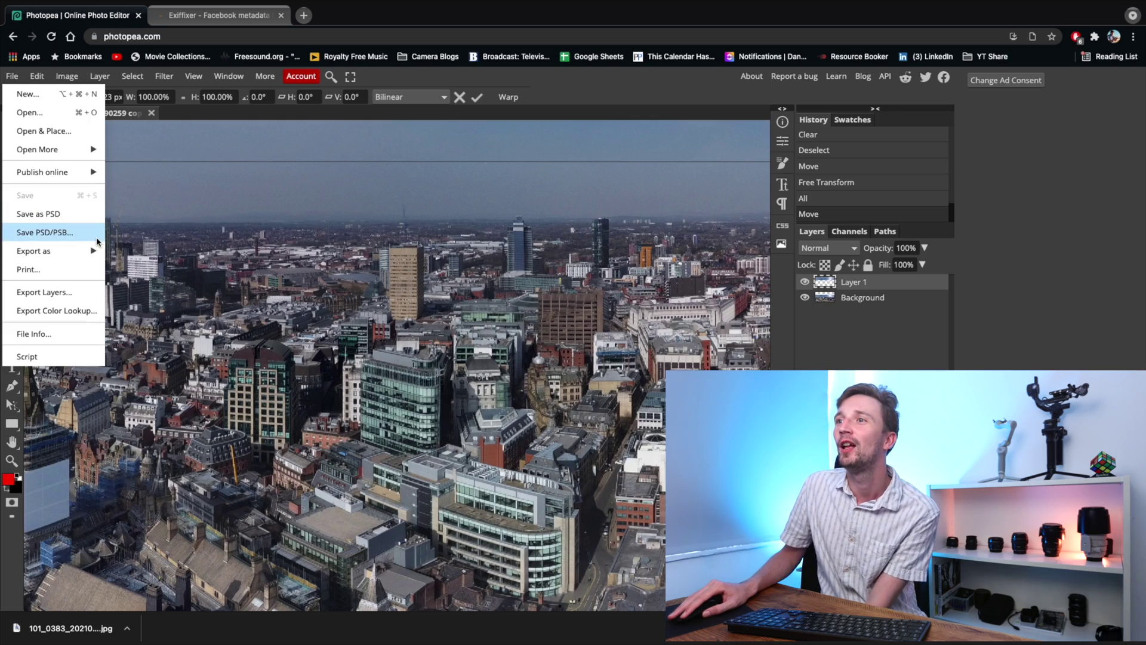
Step: Export the panorama as a 9542×4771 JPG at 95% quality and switch to the Exif patcher
mouse_move(91, 251)
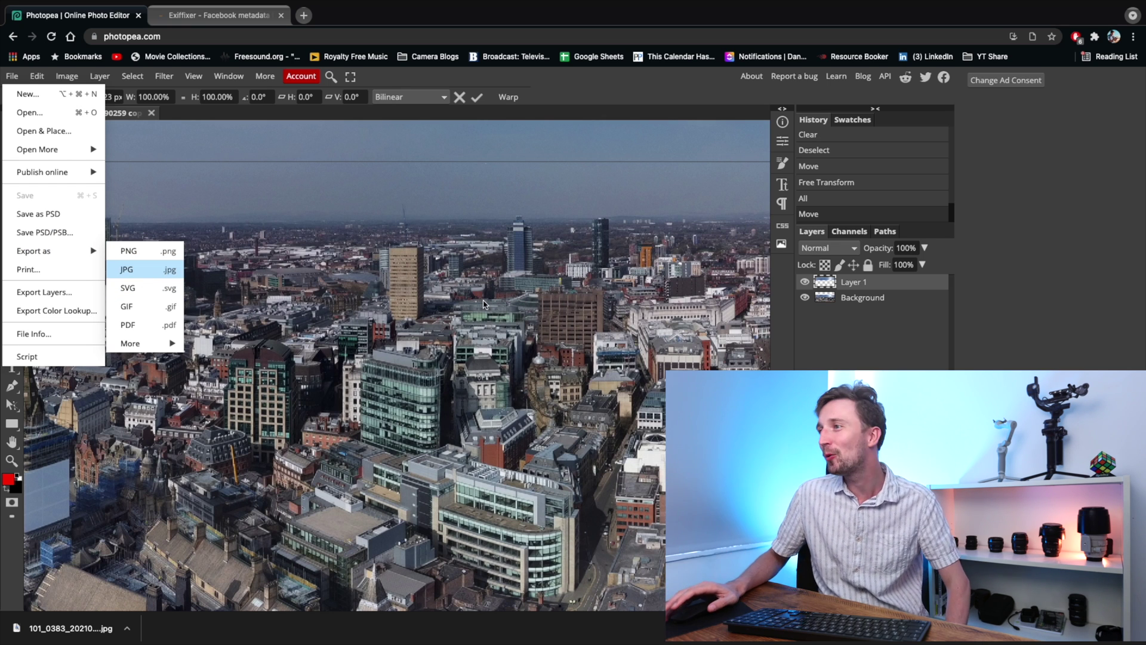
key(Return)
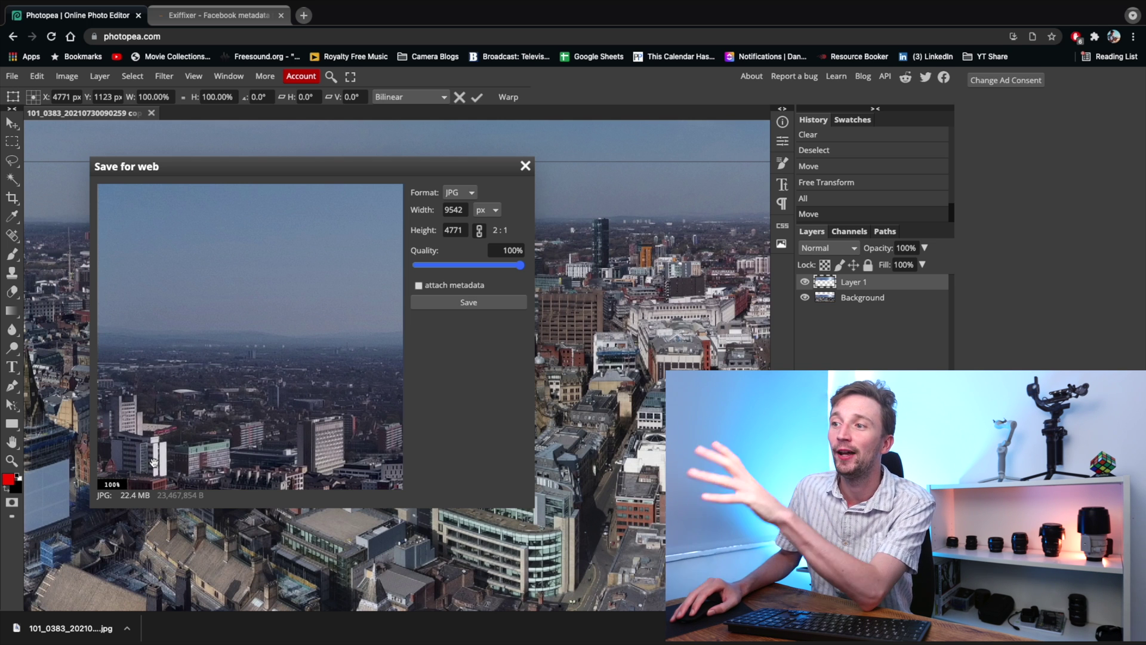
drag(521, 265, 515, 266)
click(501, 250)
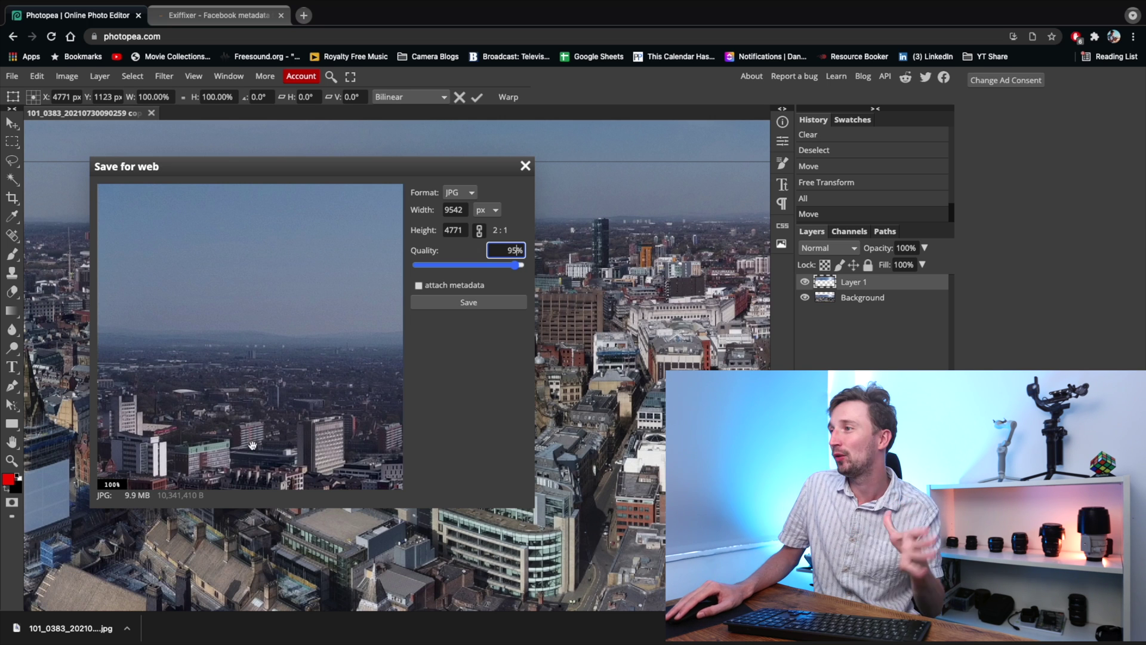
click(468, 302)
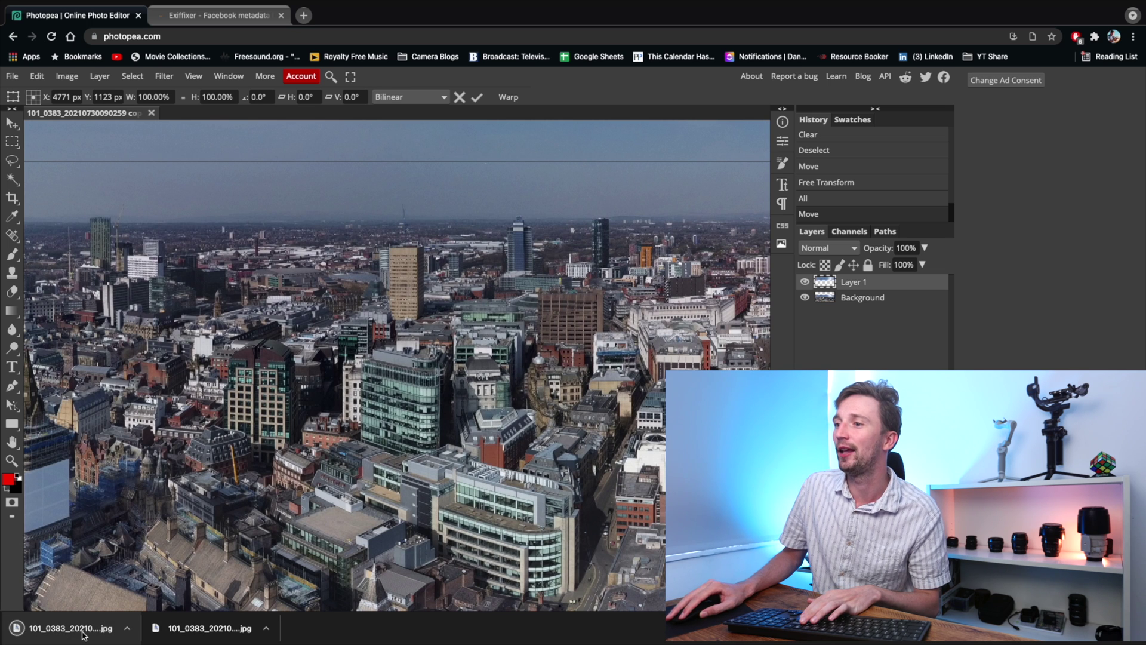
click(191, 22)
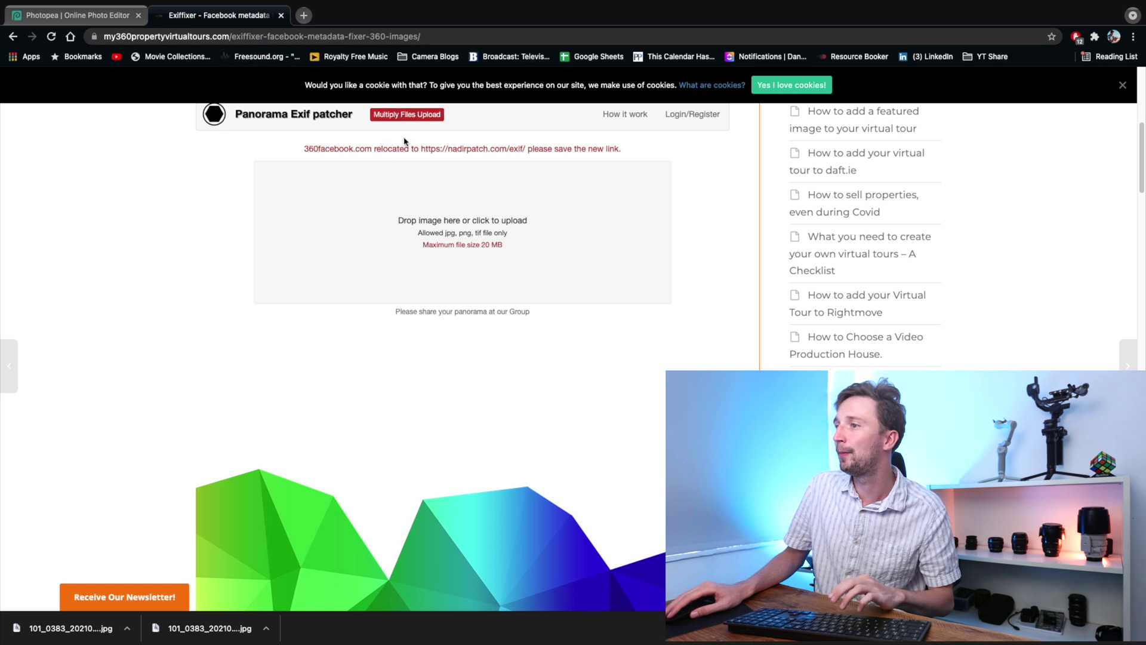
Step: Load the exported JPG into the Exif patcher and download the 360×180 metadata-patched file
drag(64, 628, 517, 241)
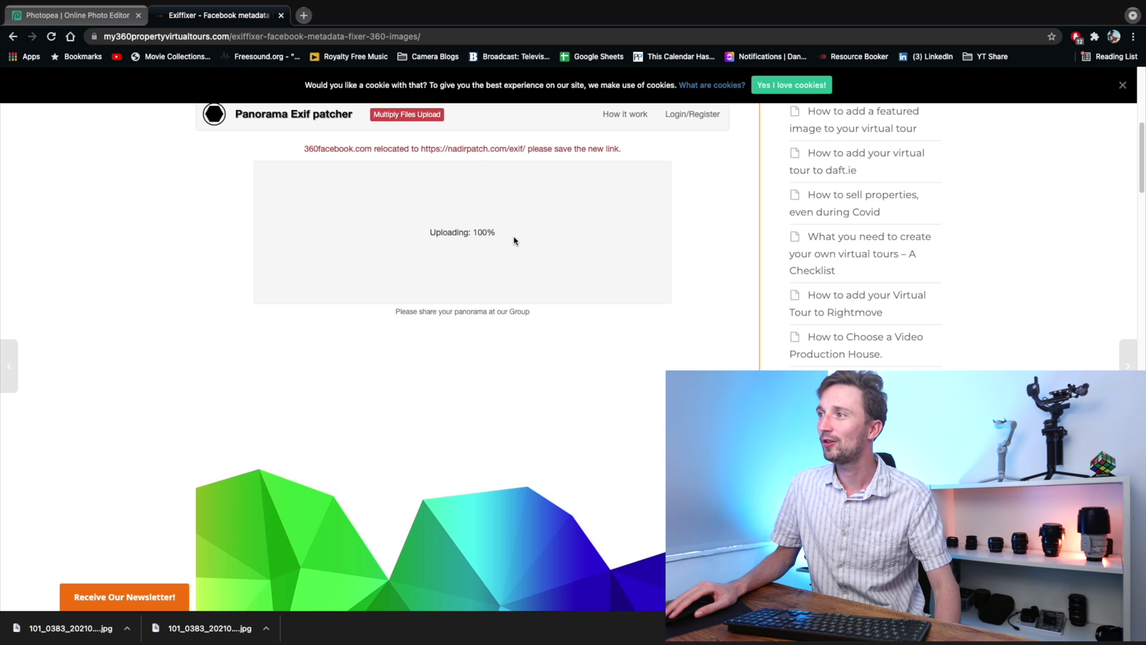
click(447, 238)
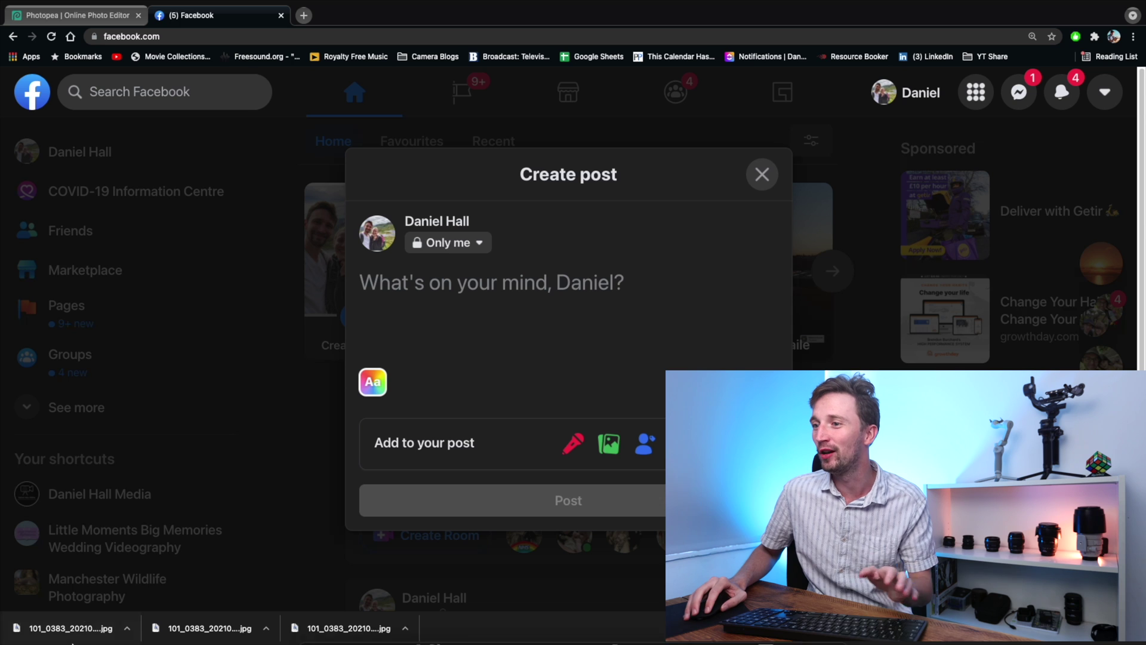
Step: Attach the patched panorama JPG to a new Only me Facebook post and publish it
drag(72, 643, 516, 394)
drag(562, 321, 562, 322)
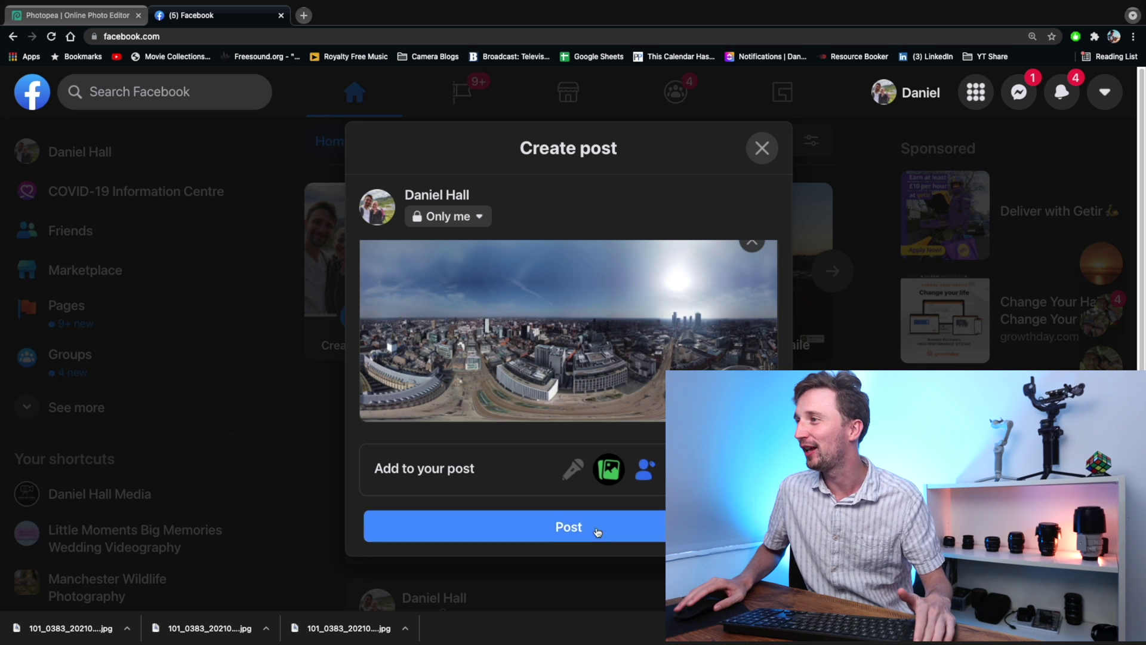
click(598, 529)
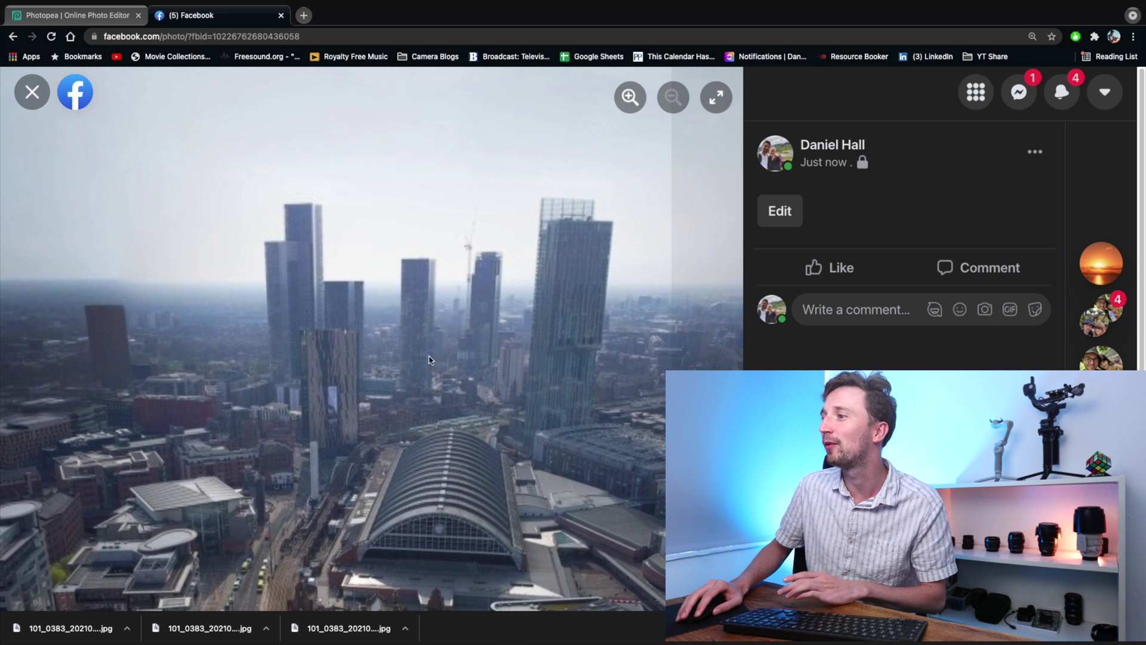
drag(429, 359, 461, 331)
drag(533, 374, 249, 162)
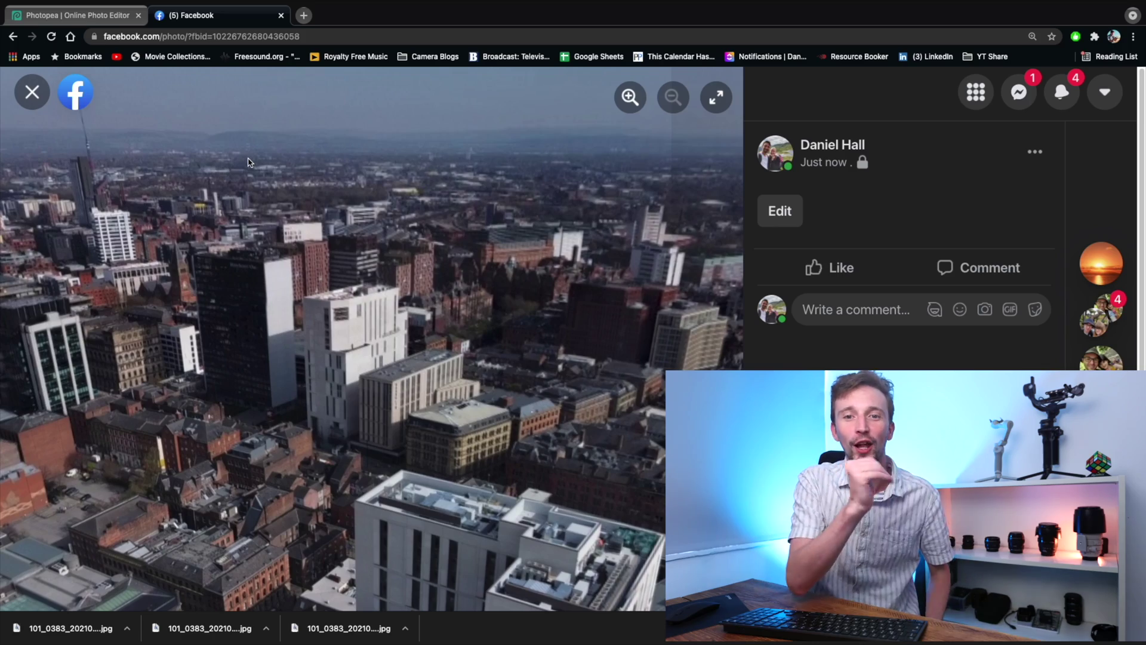